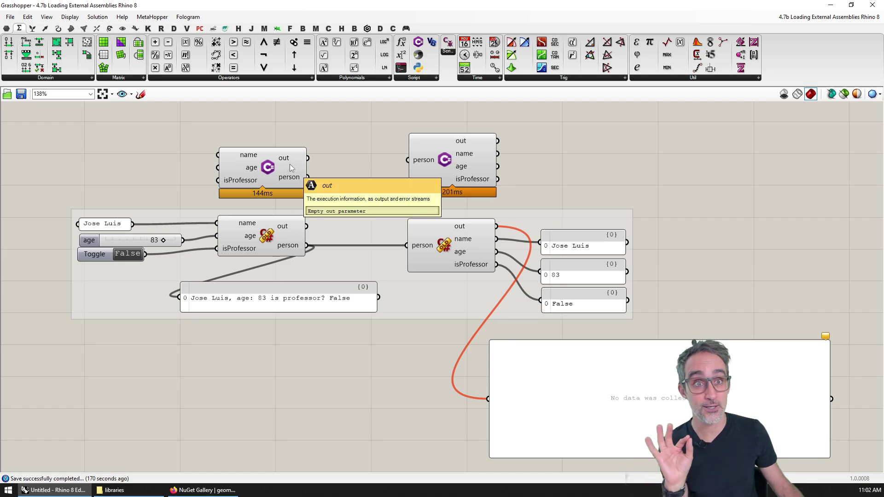
scroll(256, 168, "up", 3)
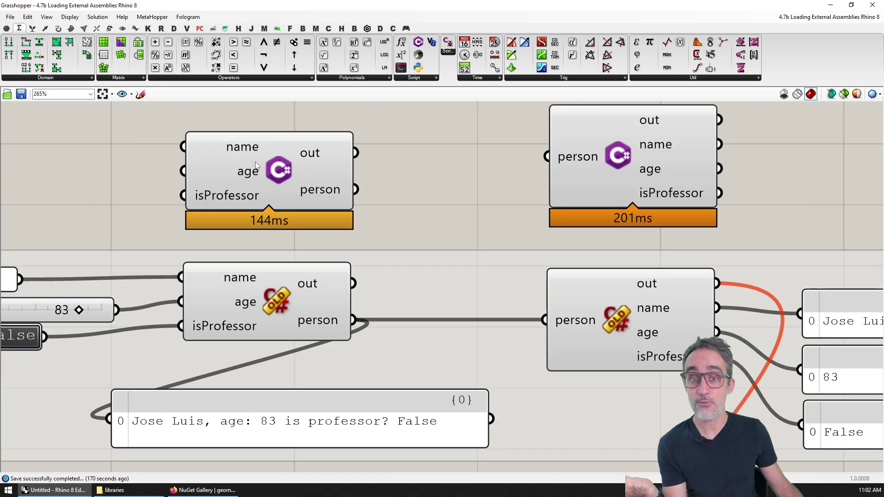
Step: Compare the new and legacy C# components' options and check PersonClass.dll in the libraries folder
right_click(289, 183)
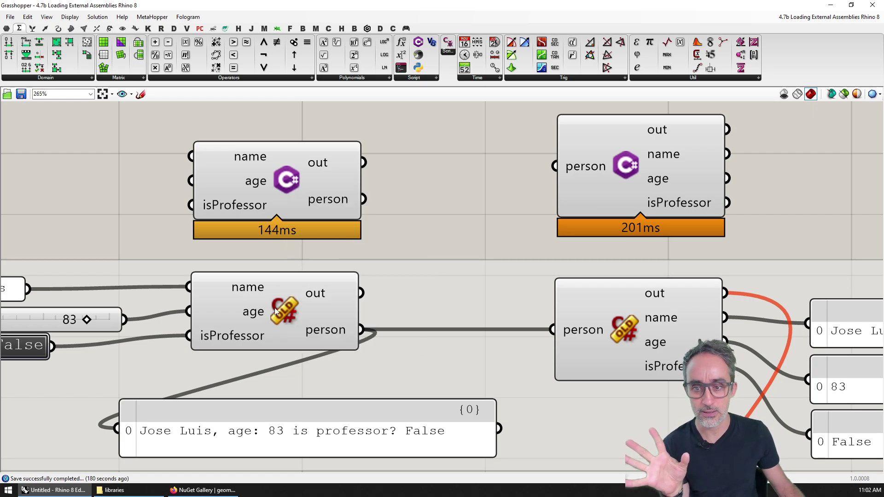
right_click(276, 292)
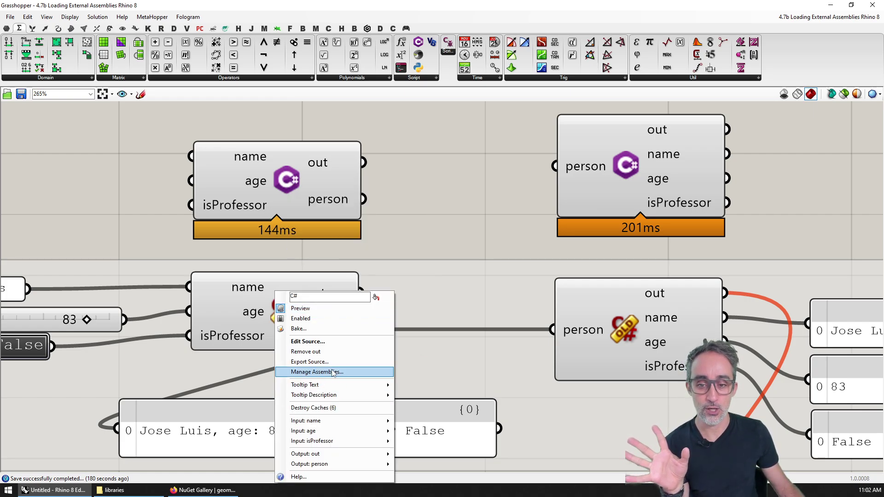
left_click(421, 216)
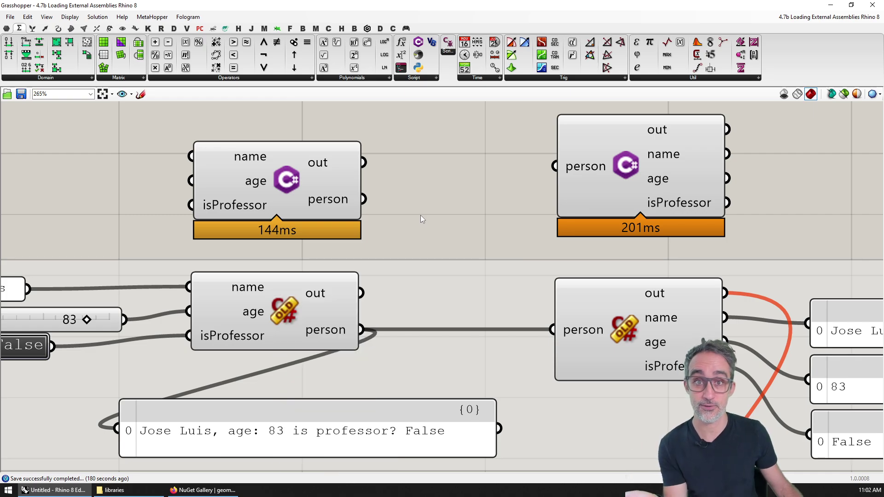
scroll(401, 195, "down", 2)
right_click_drag(400, 195, 387, 188)
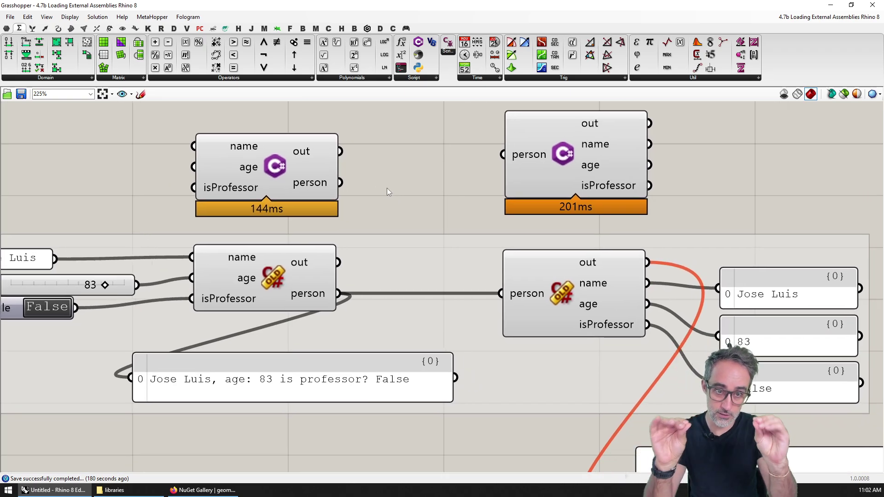
scroll(388, 187, "down", 1)
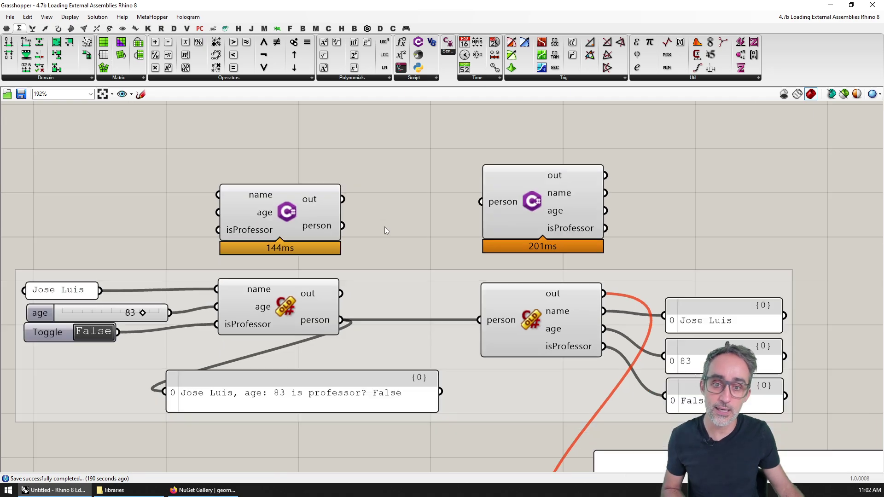
right_click_drag(384, 227, 399, 196)
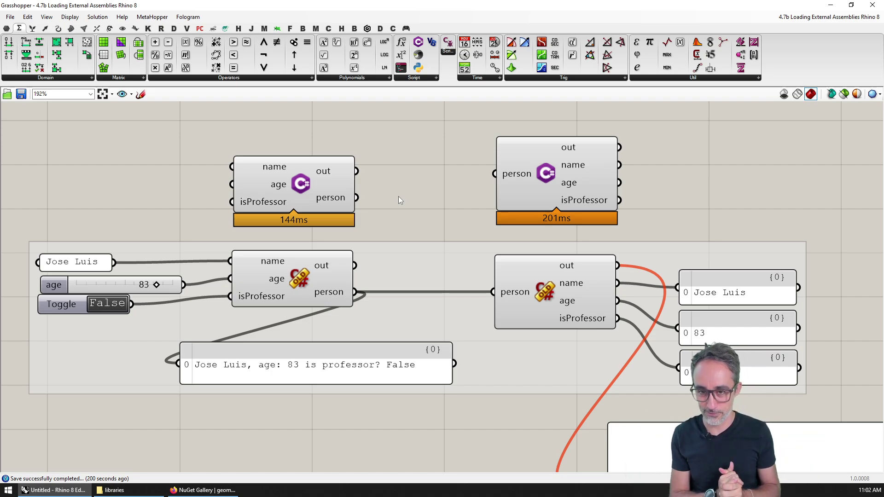
left_click(305, 189)
left_click(298, 280)
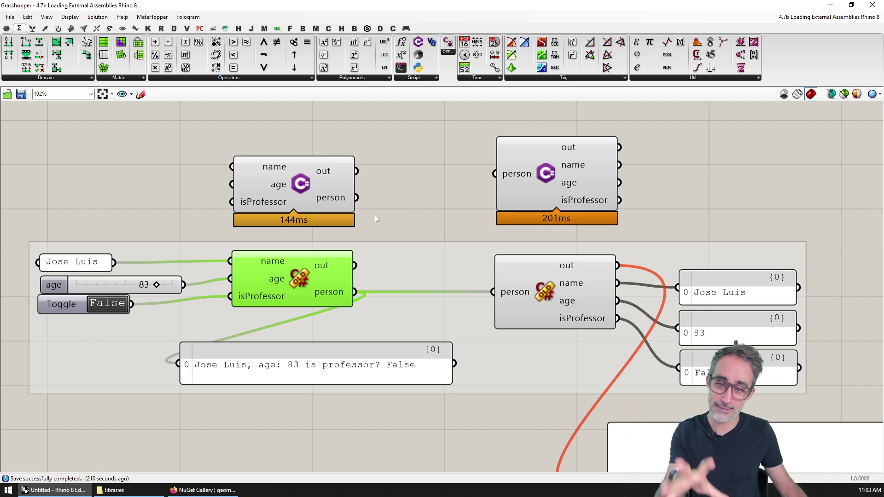
key("alt+Tab")
left_click(378, 147)
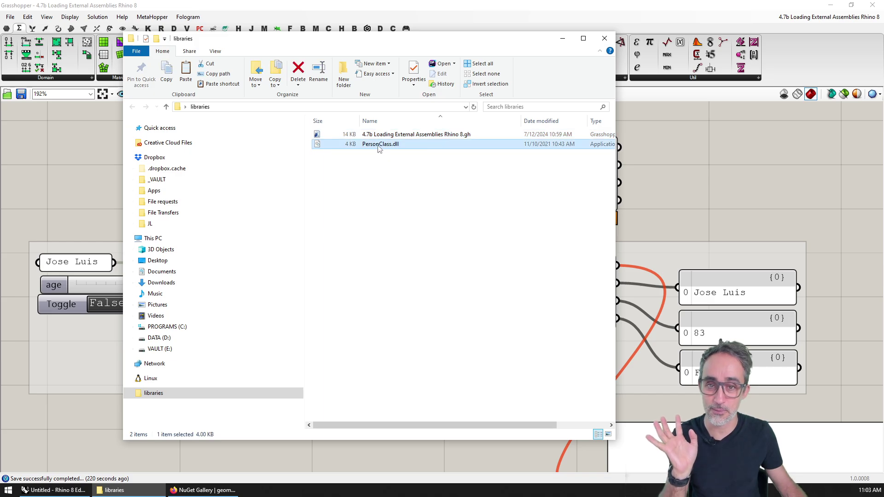
left_click(563, 38)
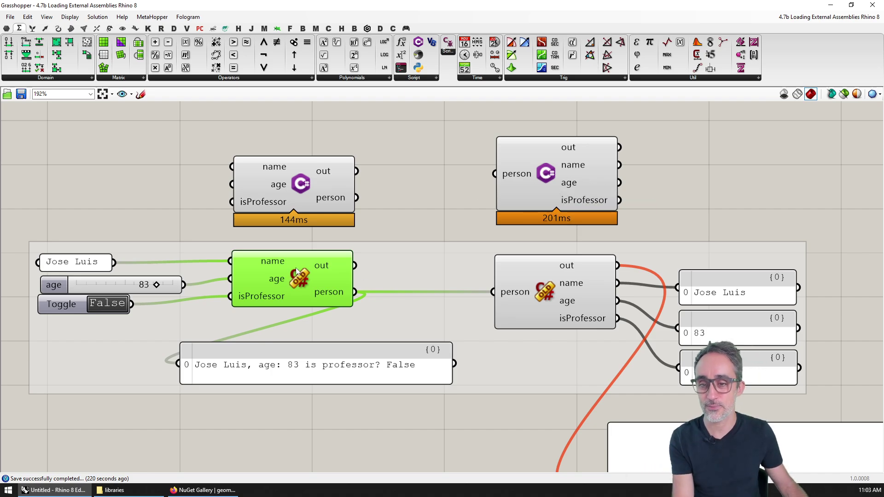
Step: Replace the person-building component, wiring Jose Luis, slider, toggle and the message panel
key("Delete")
left_click_drag(294, 187, 291, 281)
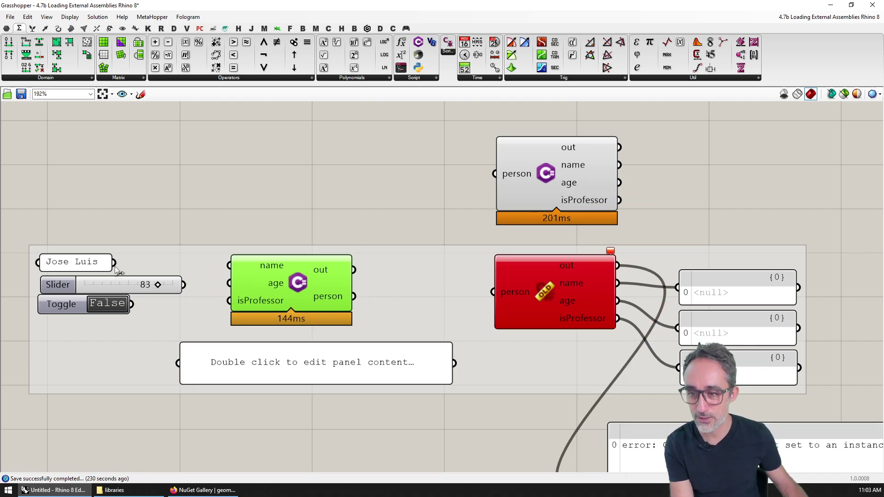
left_click_drag(115, 262, 255, 273)
left_click_drag(114, 263, 230, 266)
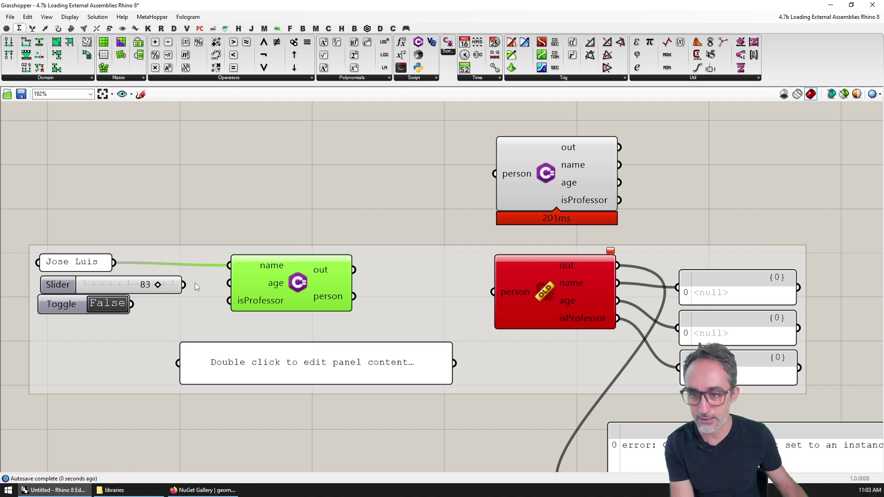
left_click_drag(132, 304, 230, 300)
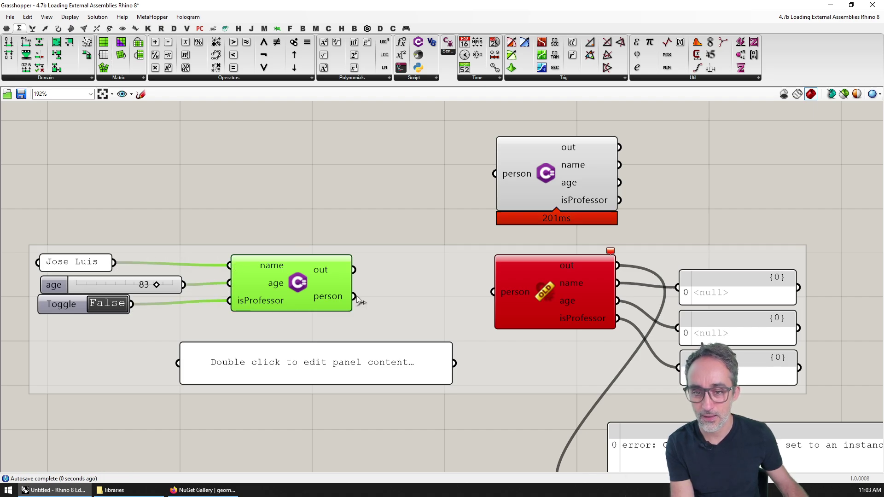
left_click_drag(354, 296, 178, 365)
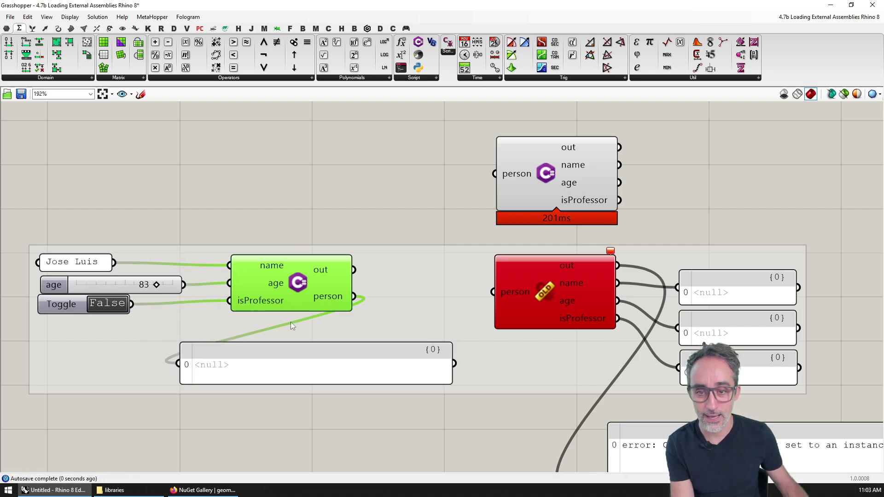
Step: Replace the person-reading component, feeding it person and wiring name, age, isProfessor to three panels
left_click(559, 266)
key("Delete")
left_click_drag(553, 194, 557, 294)
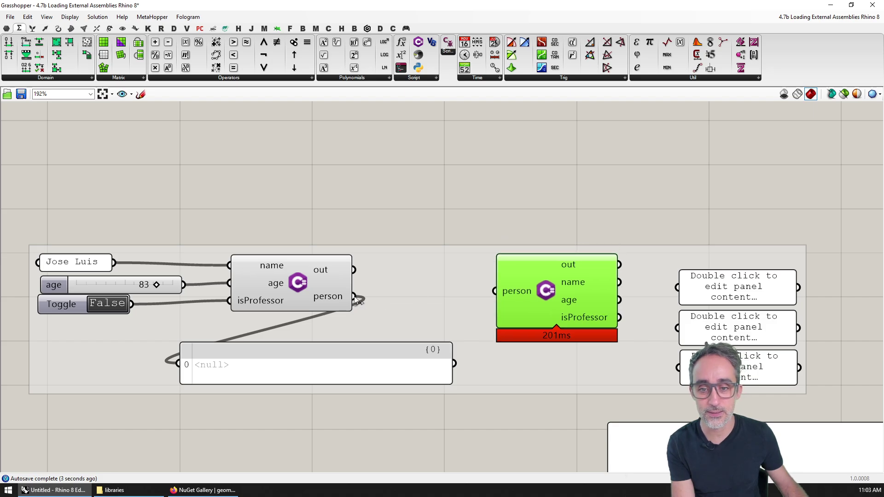
left_click_drag(353, 296, 494, 291)
left_click_drag(619, 283, 677, 288)
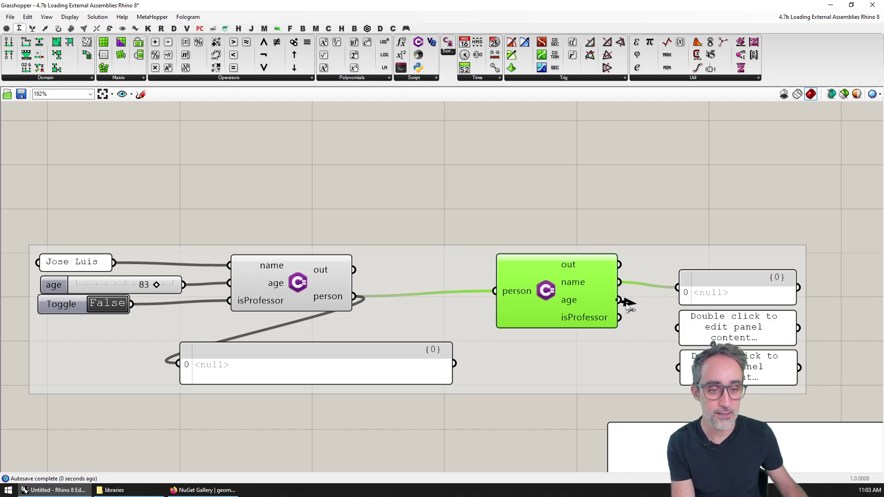
left_click_drag(619, 299, 678, 328)
mouse_move(620, 317)
left_mouse_down()
mouse_move(664, 366)
mouse_move(678, 367)
left_mouse_up()
right_click_drag(623, 352, 587, 316)
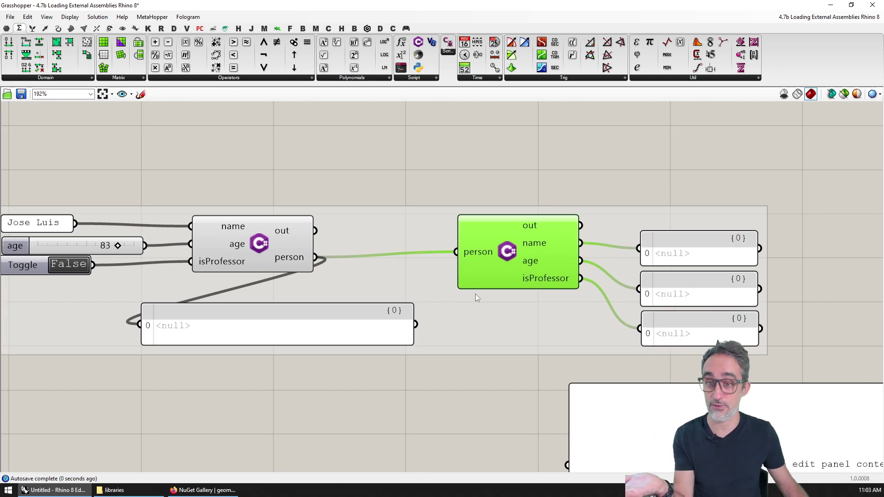
right_click_drag(442, 294, 489, 268)
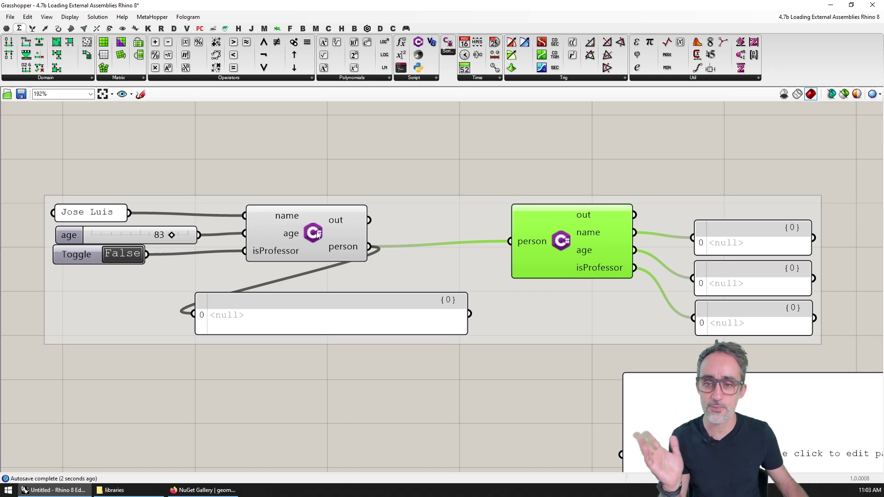
Step: Open the person-building component's script editor, enlarge it, and expand the usings and Notes blocks
double_click(317, 232)
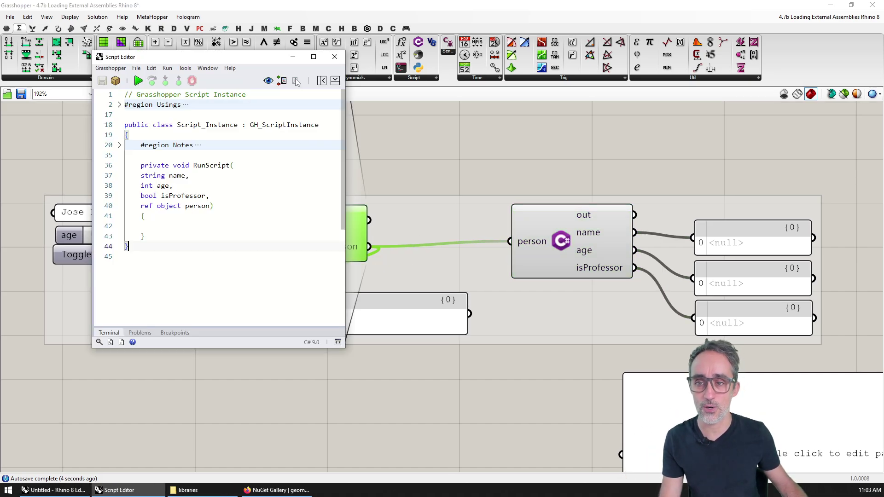
scroll(349, 358, "down", 3)
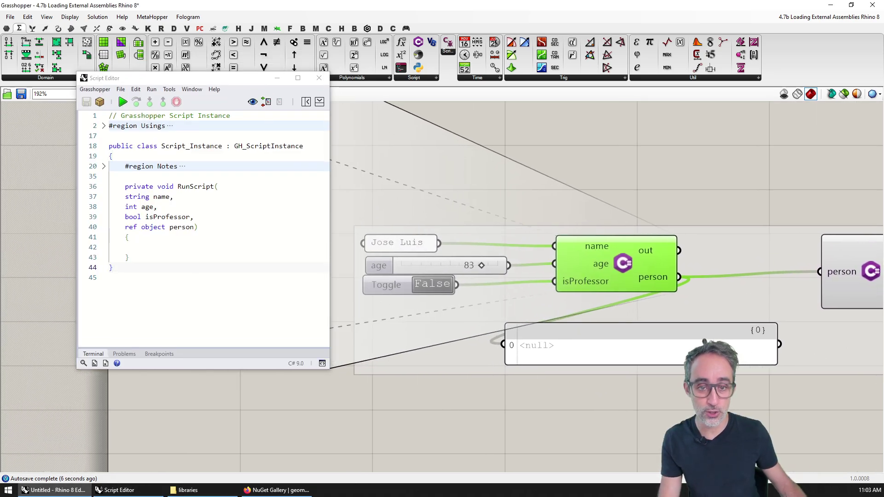
right_click_drag(349, 359, 622, 387)
left_click_drag(247, 79, 209, 24)
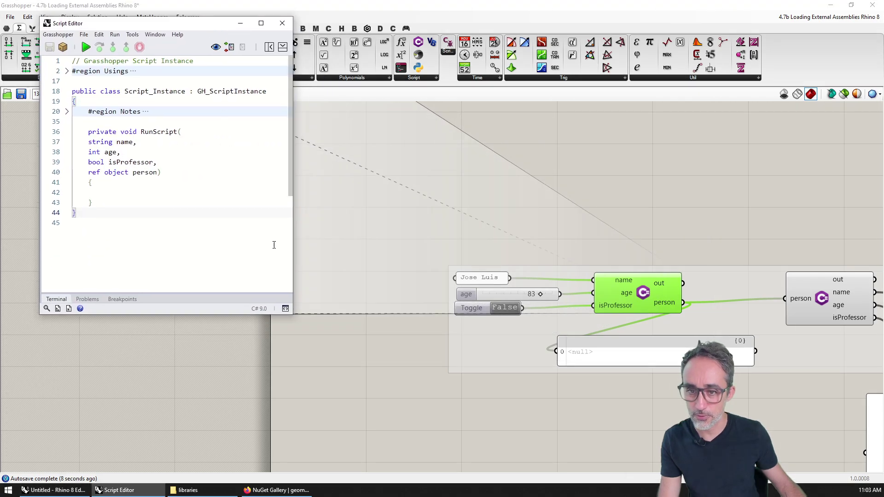
left_click_drag(298, 326, 446, 465)
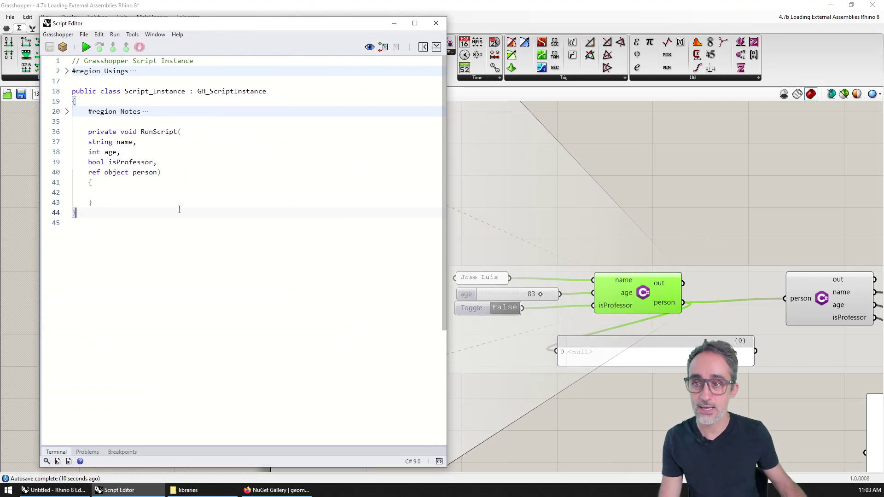
left_click(66, 71)
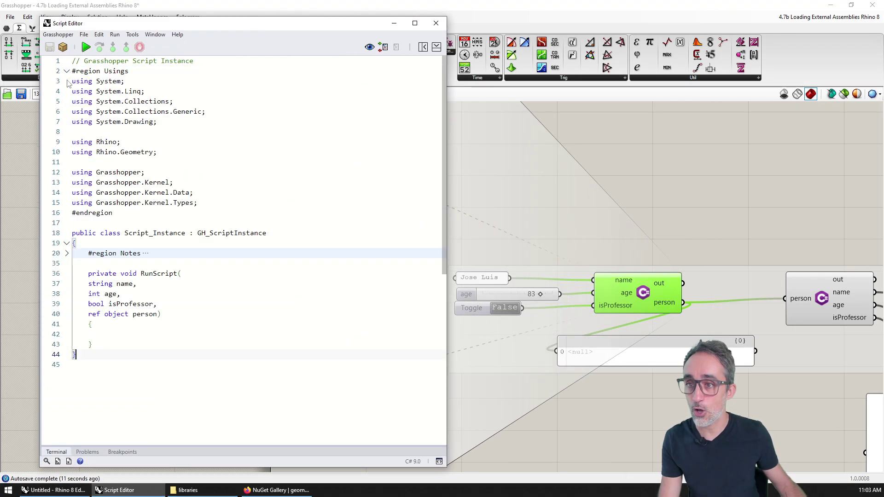
left_click(67, 253)
scroll(77, 240, "down", 4)
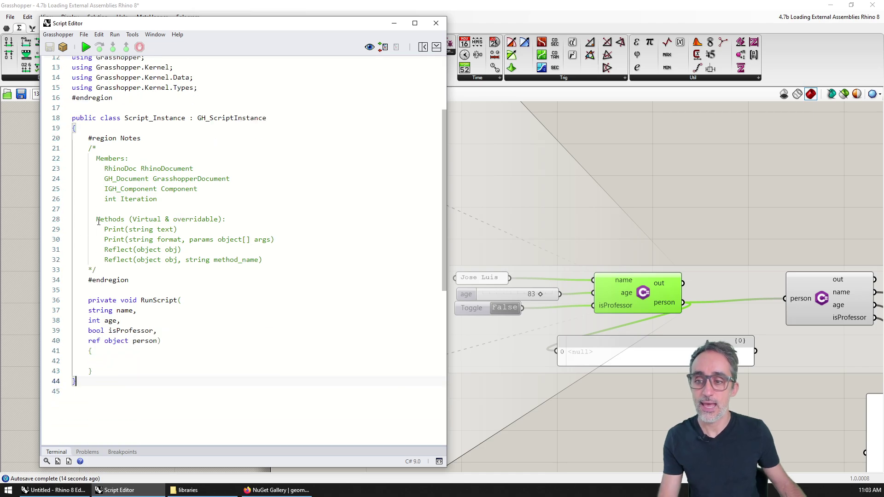
scroll(177, 290, "down", 2)
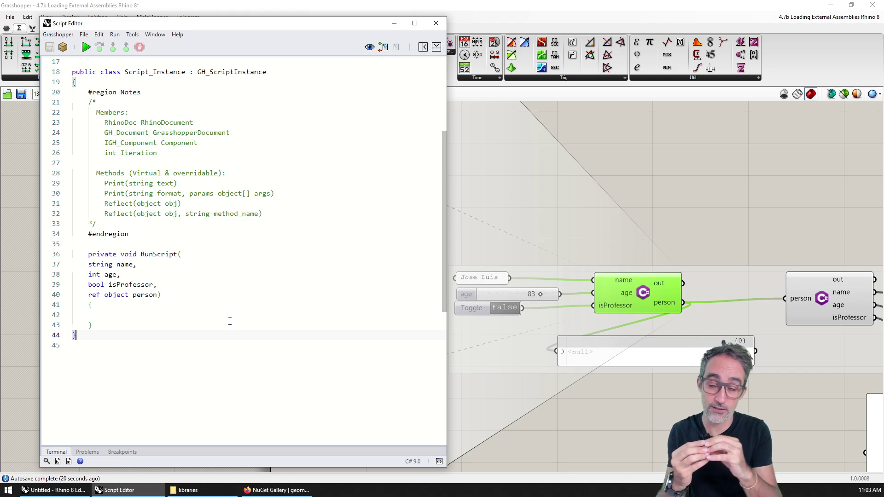
Step: Glance at the libraries folder, then review and dismiss the C# component's options
left_click(225, 490)
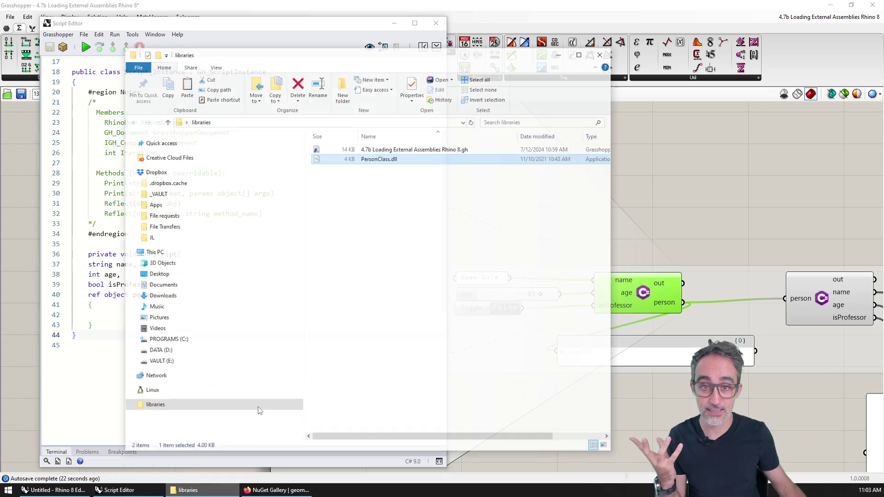
left_click(226, 490)
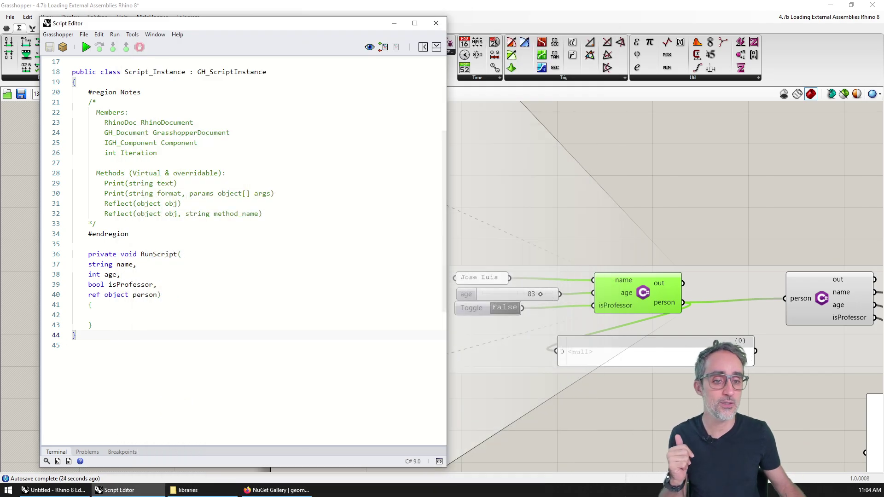
right_click_drag(654, 303, 620, 209)
right_click(608, 198)
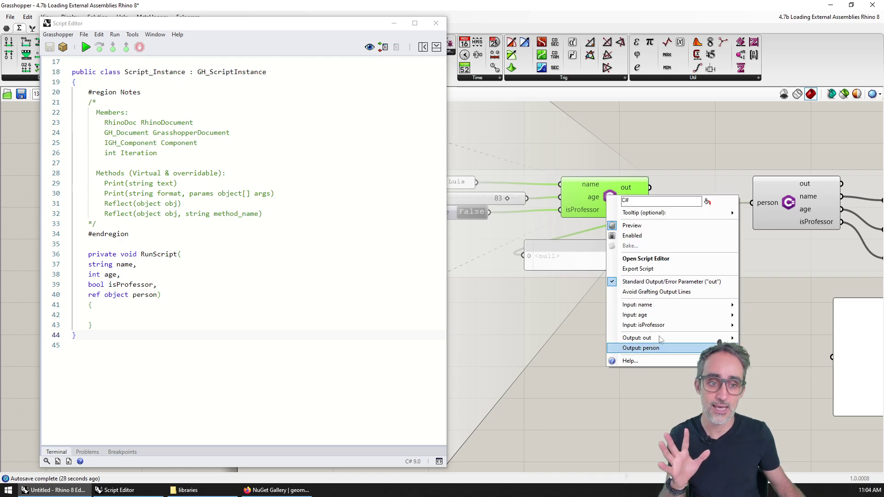
left_click(577, 393)
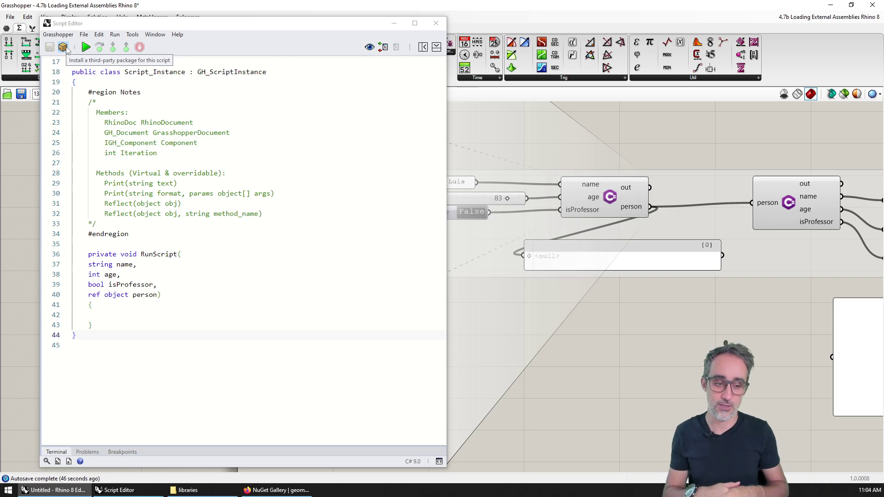
Step: Set the Install Package source to DLL Reference and clear the sample path
left_click(62, 47)
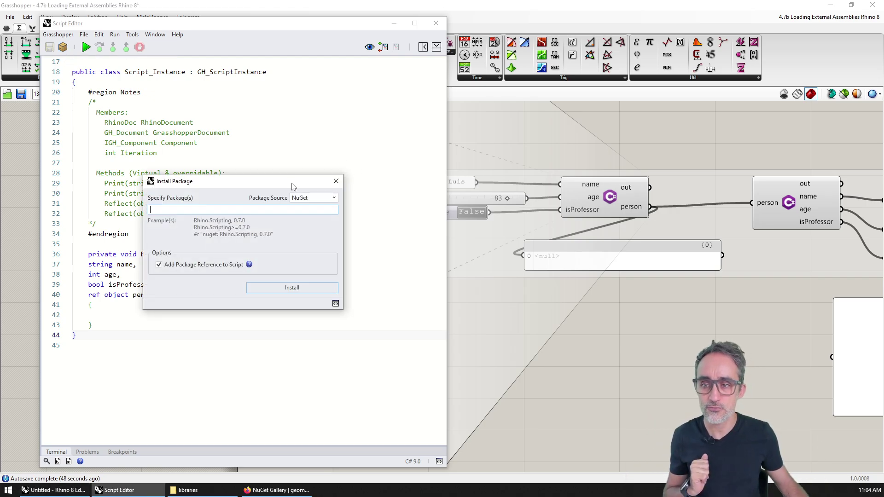
left_click_drag(292, 186, 394, 104)
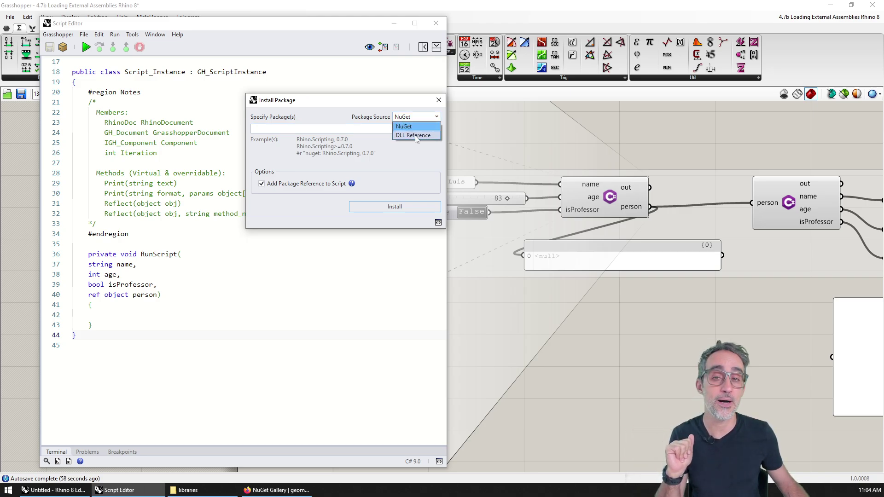
left_click(414, 136)
type("C:\\Mydespthop\\Files\\")
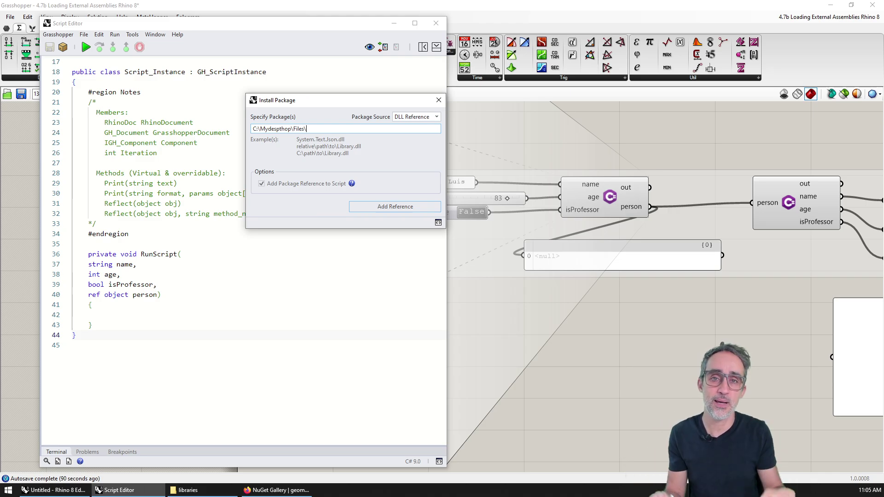
key("BackSpace")
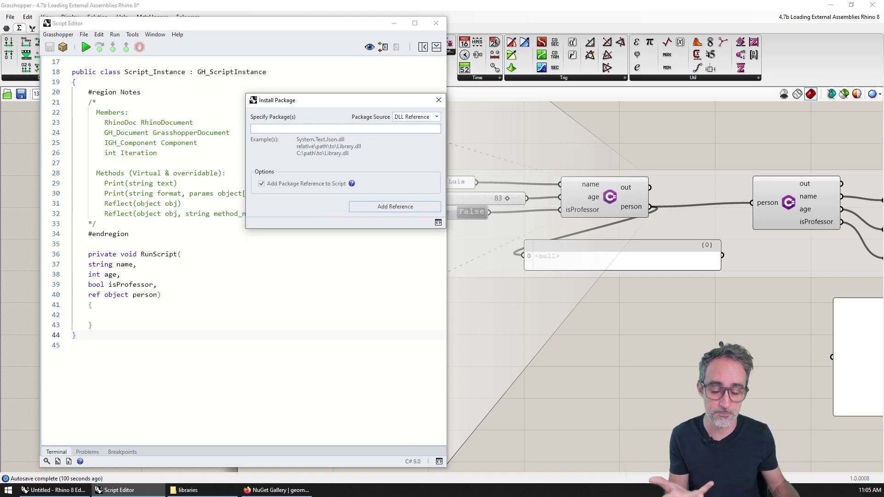
Step: Create a new folder in the libraries folder beside PersonClass.dll
left_click(187, 491)
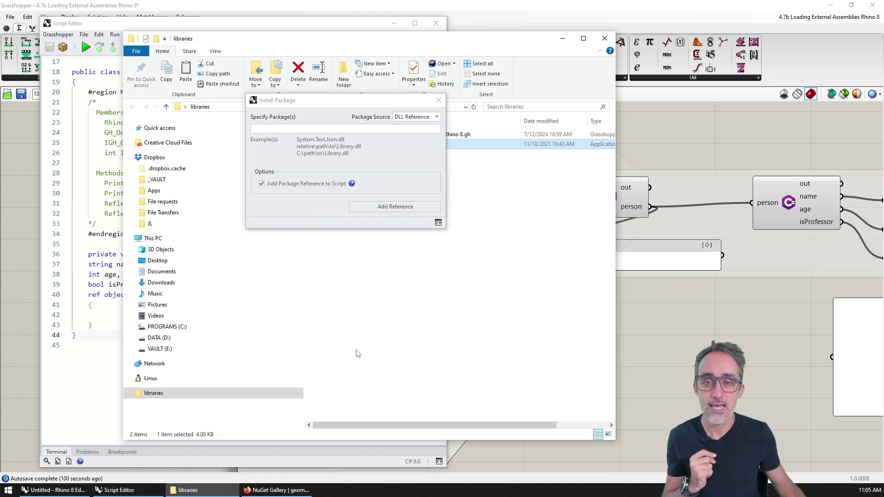
left_click_drag(405, 105, 174, 179)
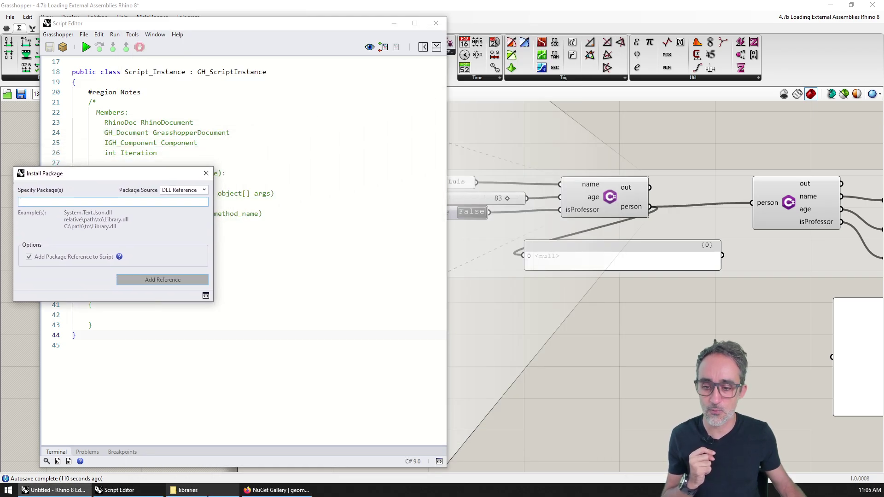
left_click(186, 490)
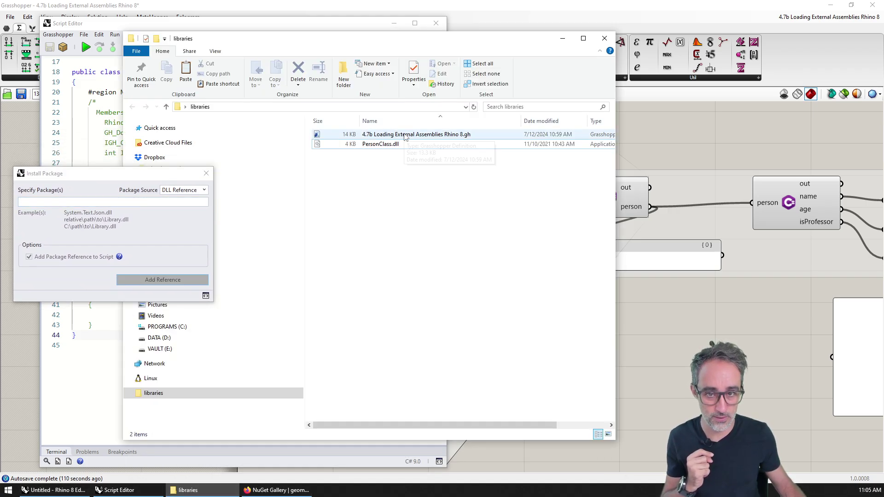
left_click(394, 147)
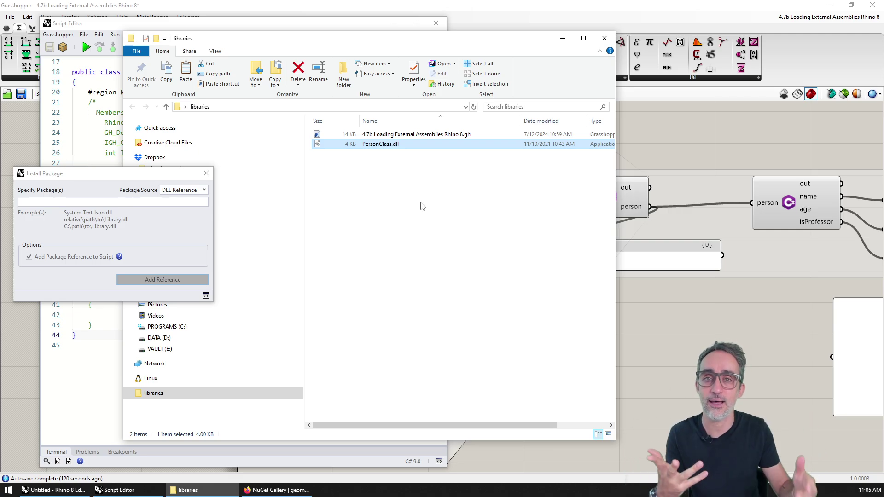
right_click(412, 173)
mouse_move(432, 355)
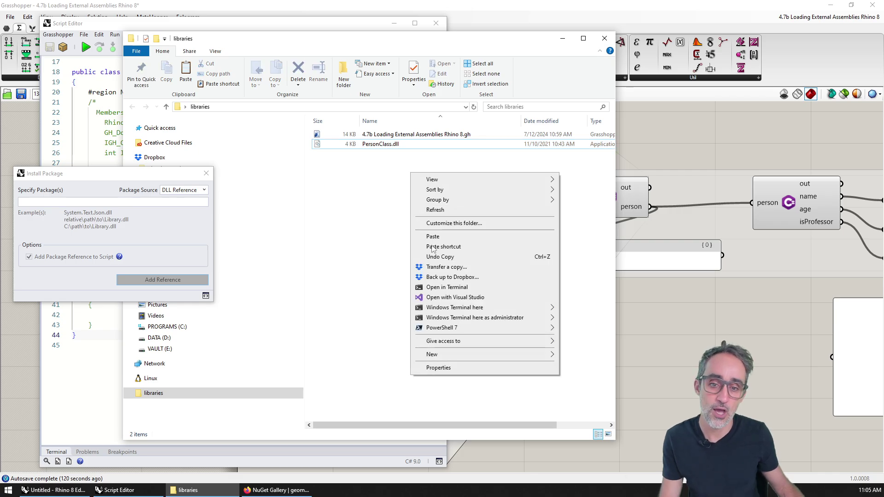
left_click(581, 209)
Step: Name the folder lib, move PersonClass.dll into it, and add lib\PersonClass.dll as a reference
right_click(598, 212)
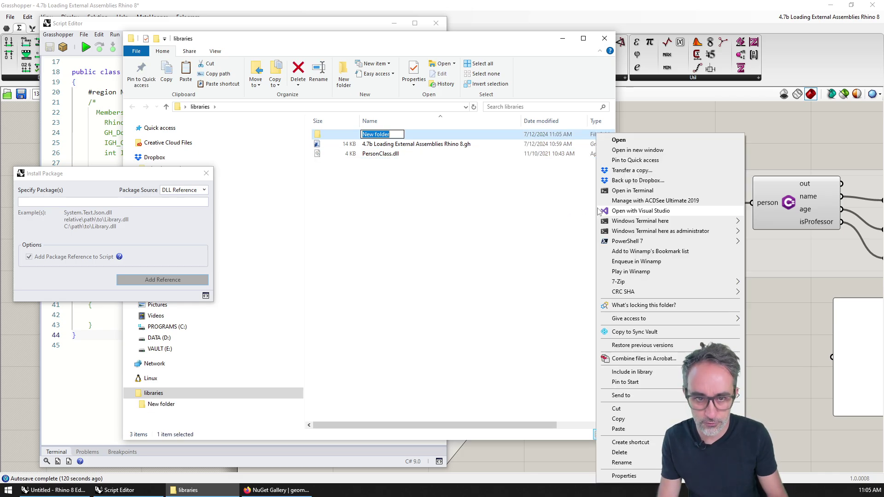
key("Escape")
key("BackSpace")
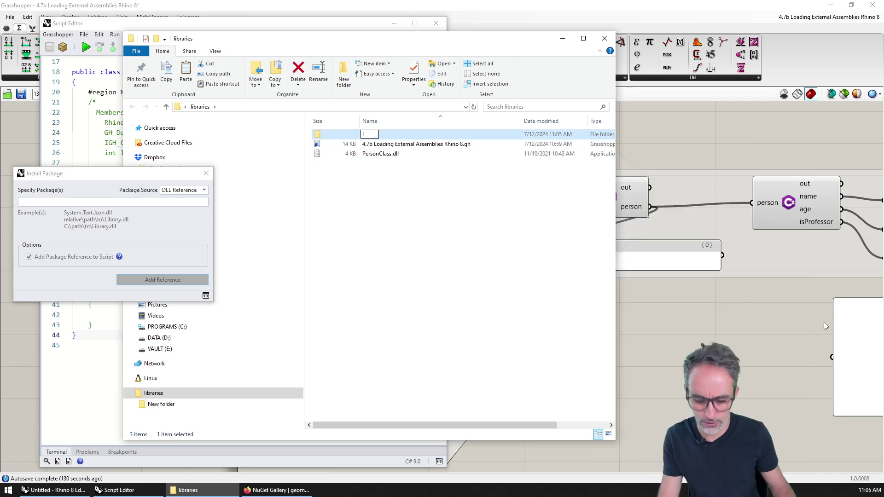
type("lib")
key("Return")
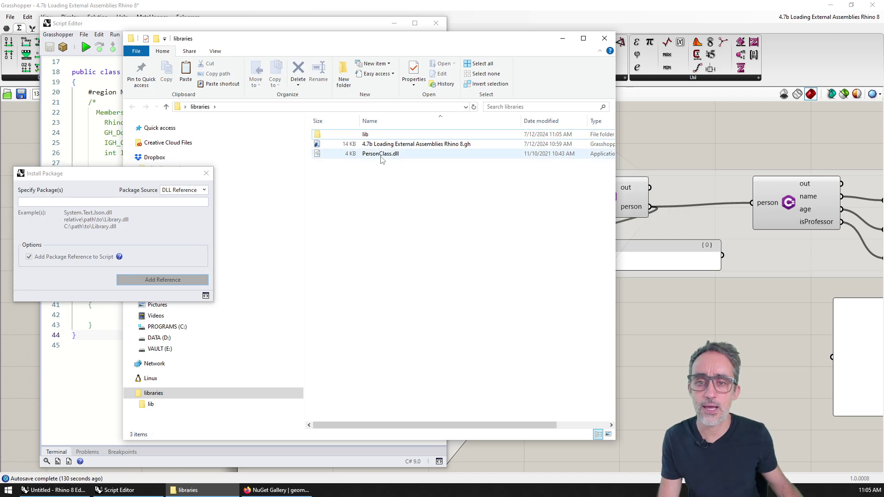
left_click_drag(380, 153, 371, 137)
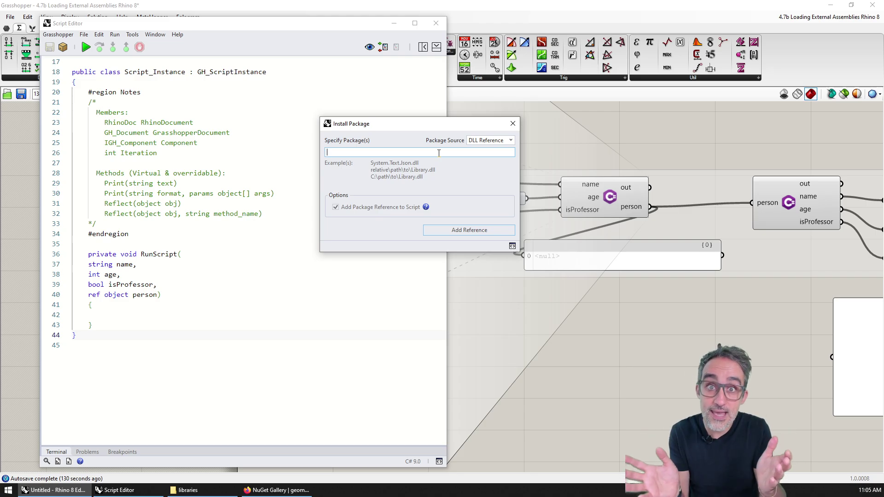
type("lib")
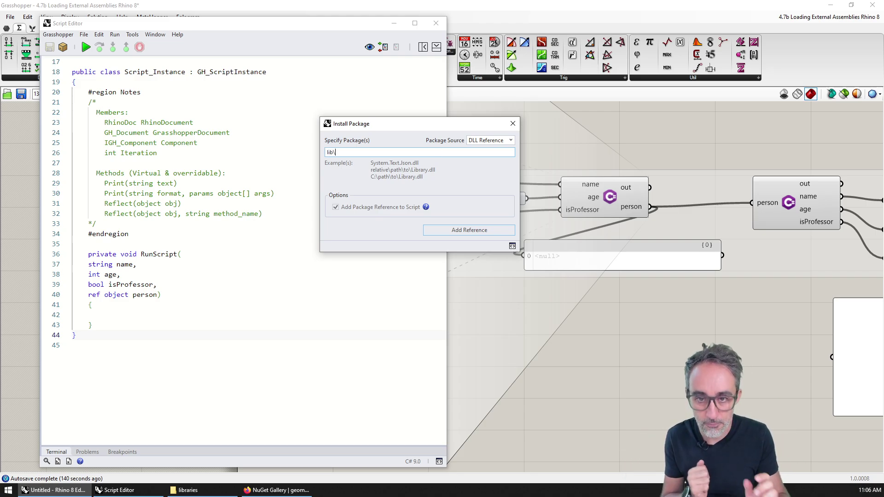
type("\\PersonClass.dll")
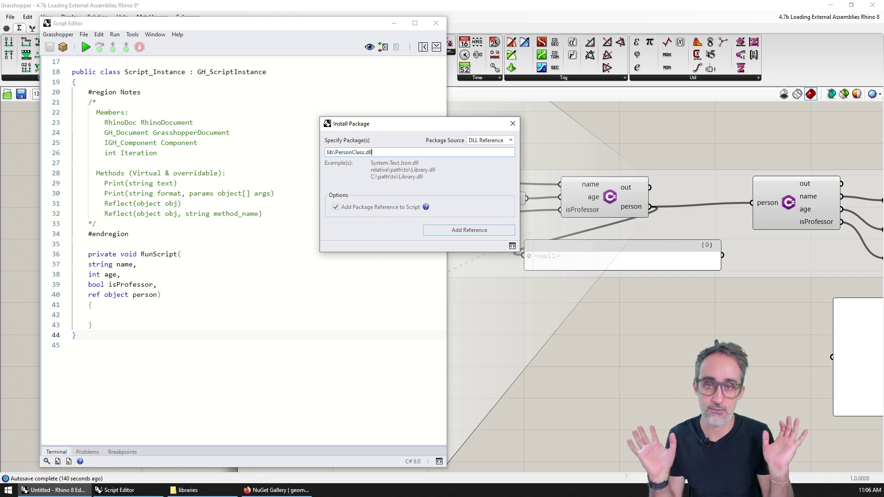
left_click_drag(431, 127, 376, 302)
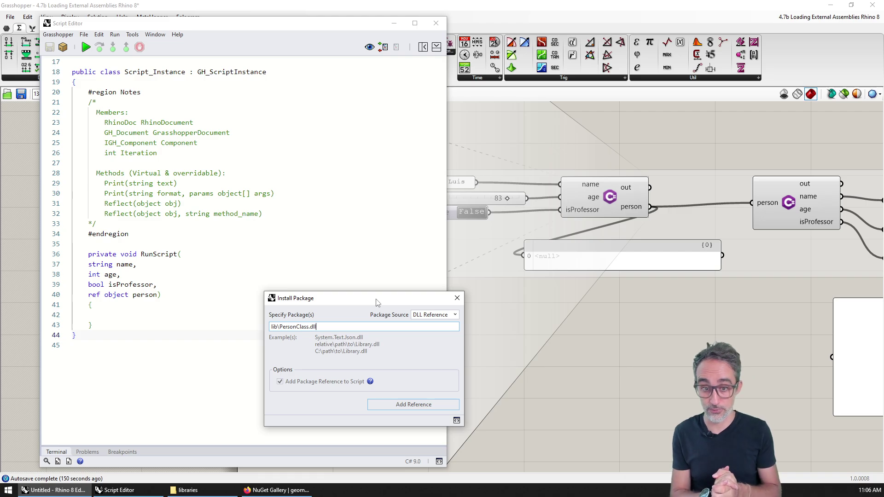
left_click(413, 404)
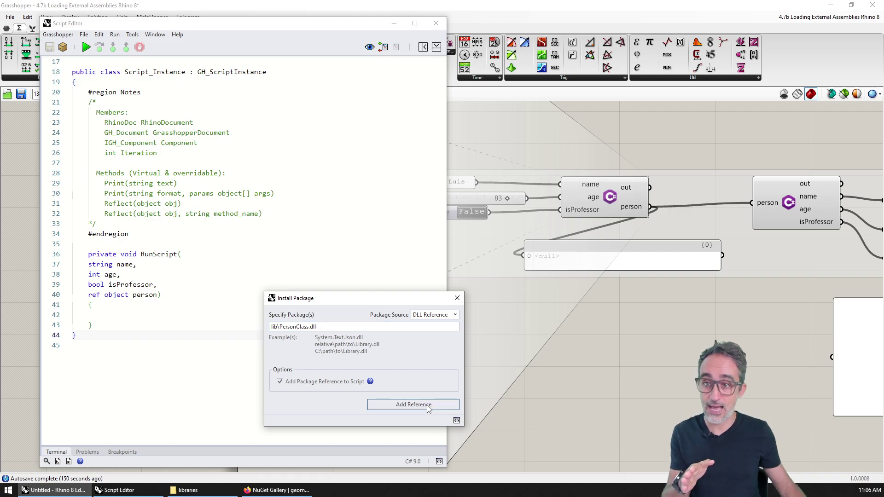
scroll(302, 293, "up", 5)
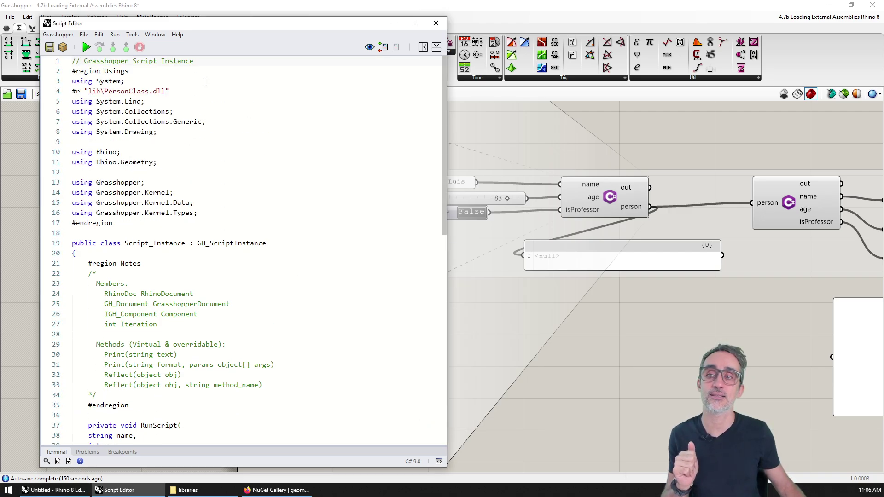
Step: Select and inspect the #r lib\PersonClass.dll reference path
left_click_drag(180, 92, 72, 91)
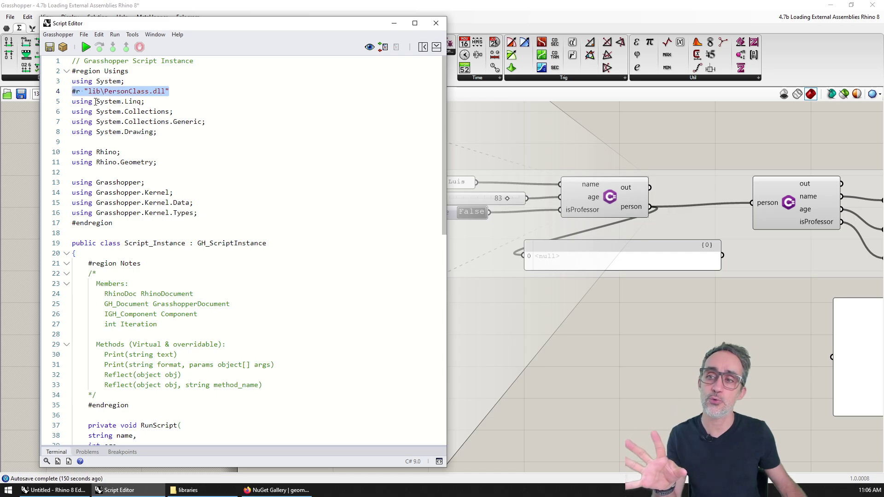
double_click(110, 92)
left_click_drag(170, 92, 84, 92)
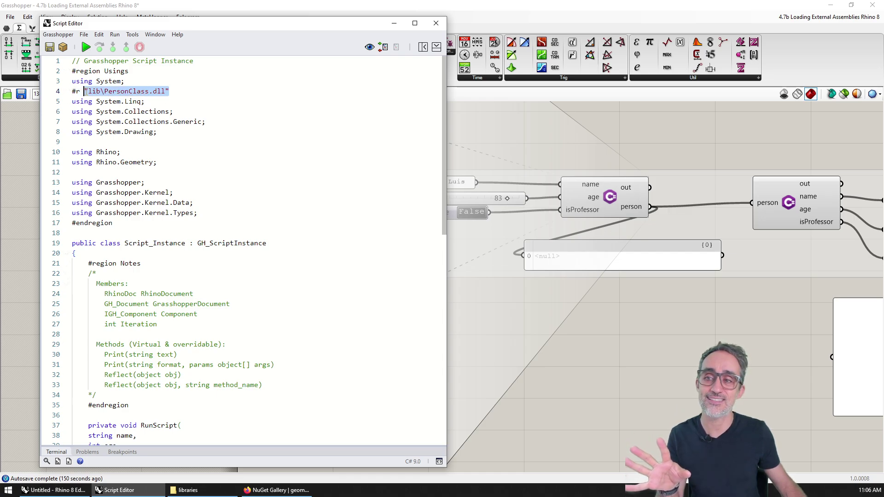
left_click(73, 91)
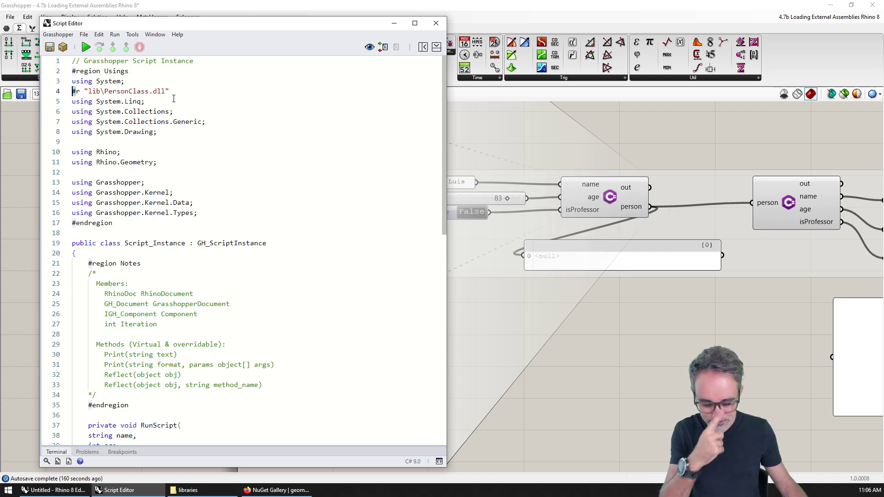
left_click_drag(168, 92, 96, 91)
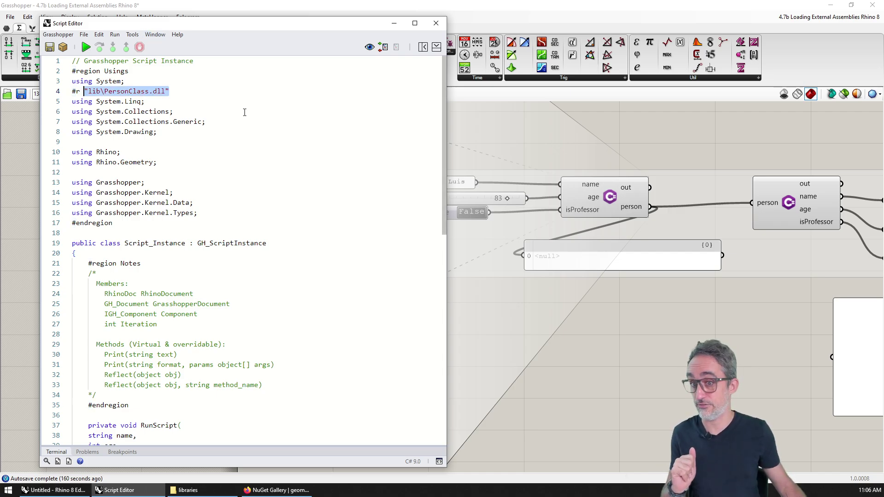
Step: Add a using PersonClass line below the existing usings
left_click(225, 214)
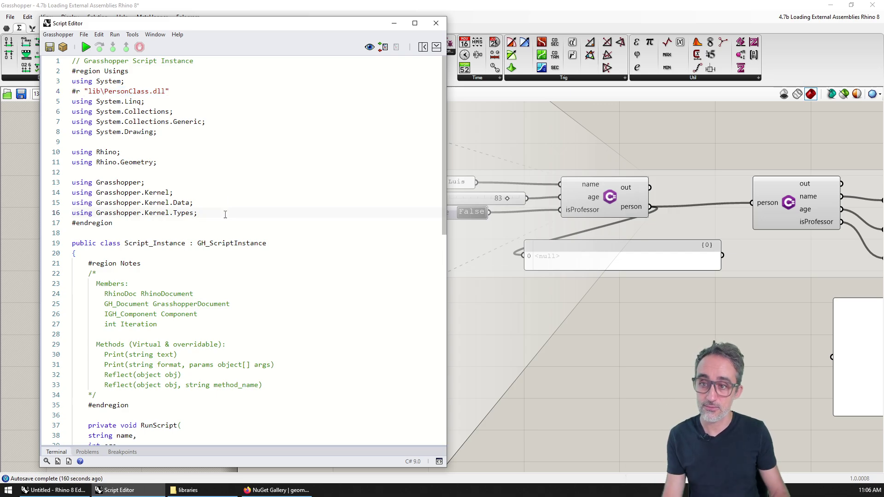
key("Return")
key("Return")
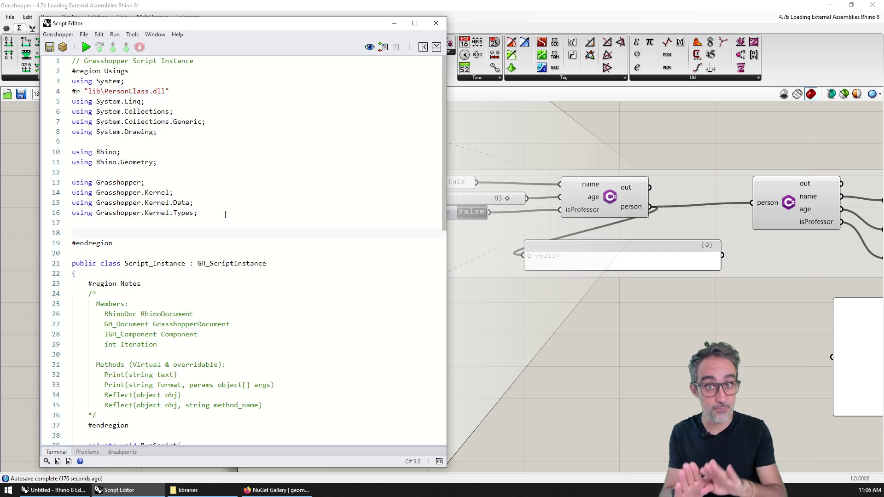
type("using ")
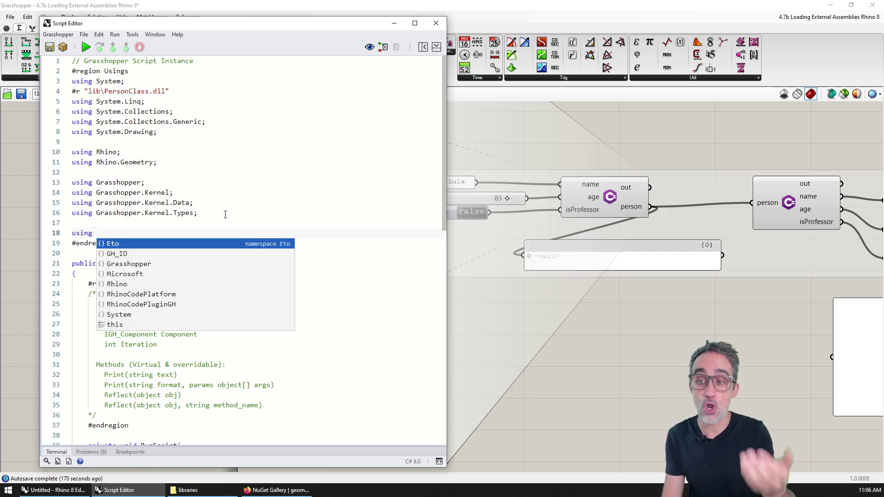
type("Pers")
key("Tab")
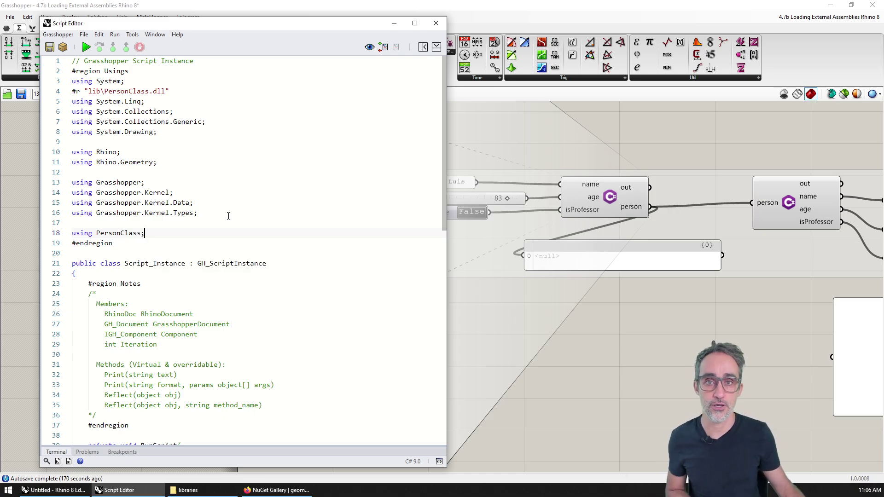
scroll(228, 216, "down", 2)
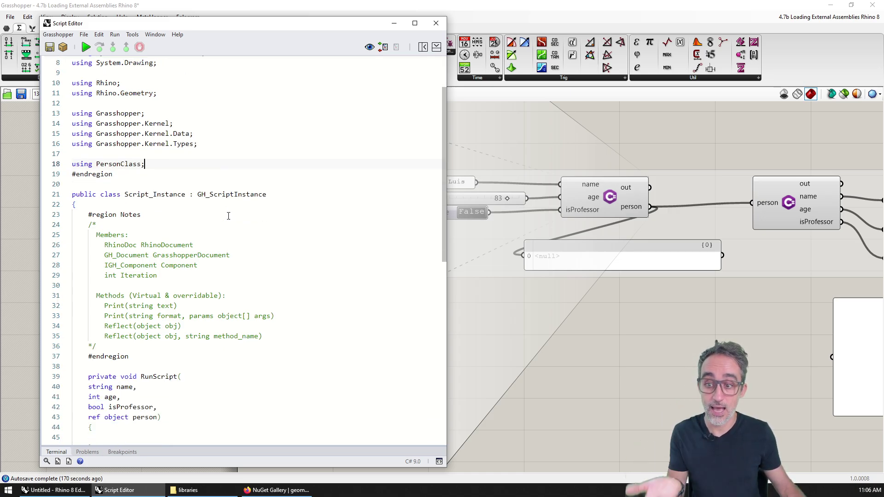
scroll(227, 216, "down", 4)
scroll(228, 216, "down", 2)
Step: Write Person p = new Person(name, age, isProfessor); person = p; and run the script
left_click(202, 251)
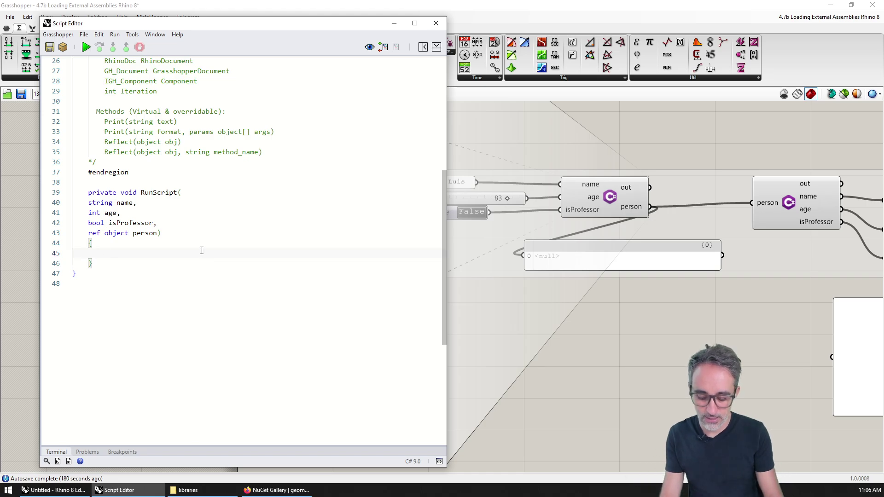
type("PErson")
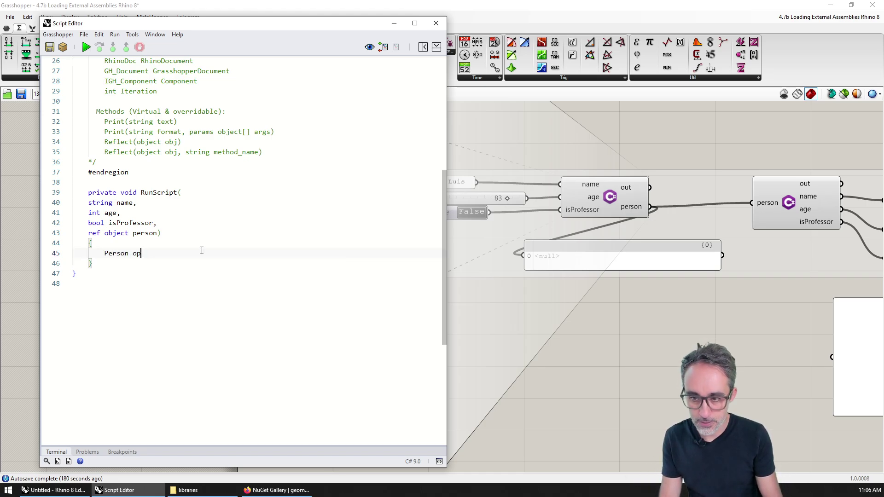
type("p = ne")
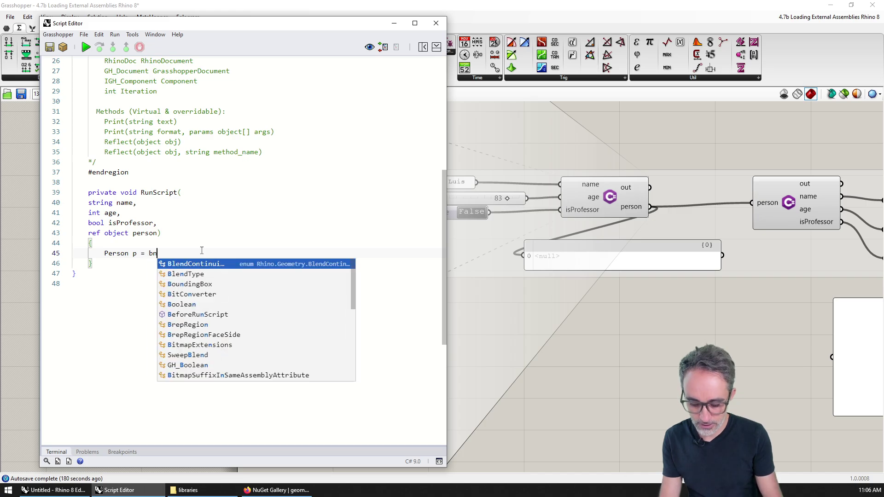
type("w Perso")
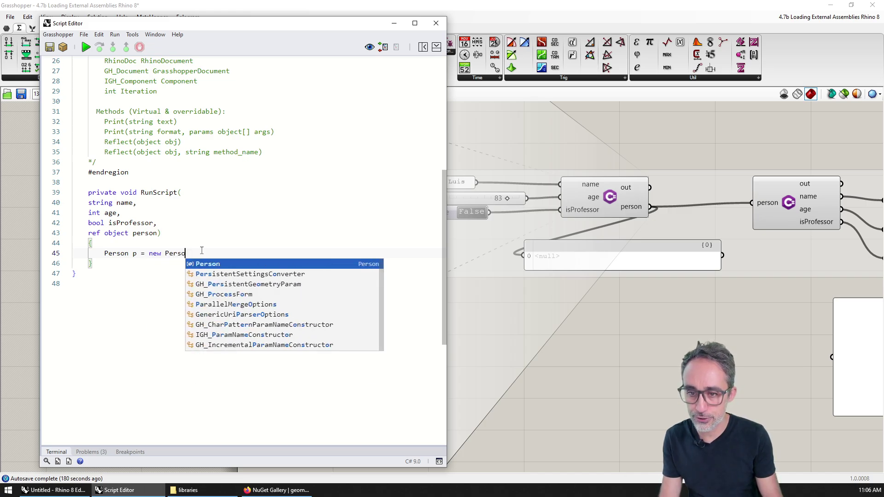
type("n(n")
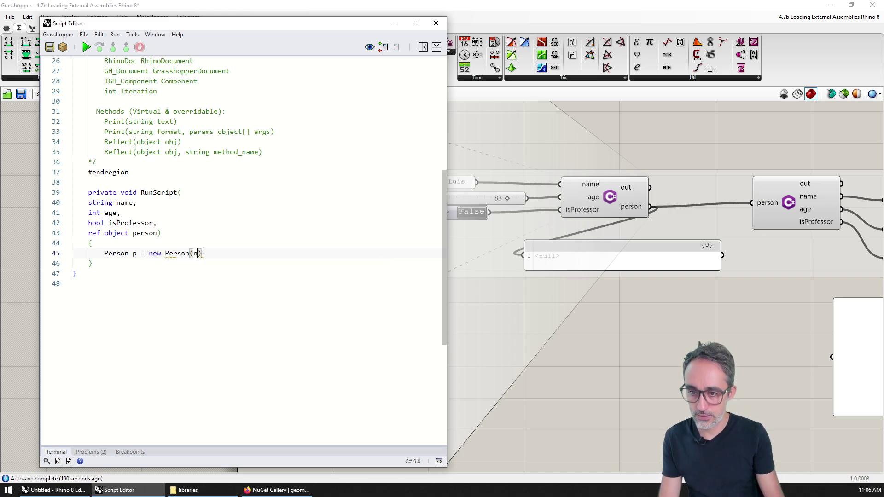
type("ame, age, ")
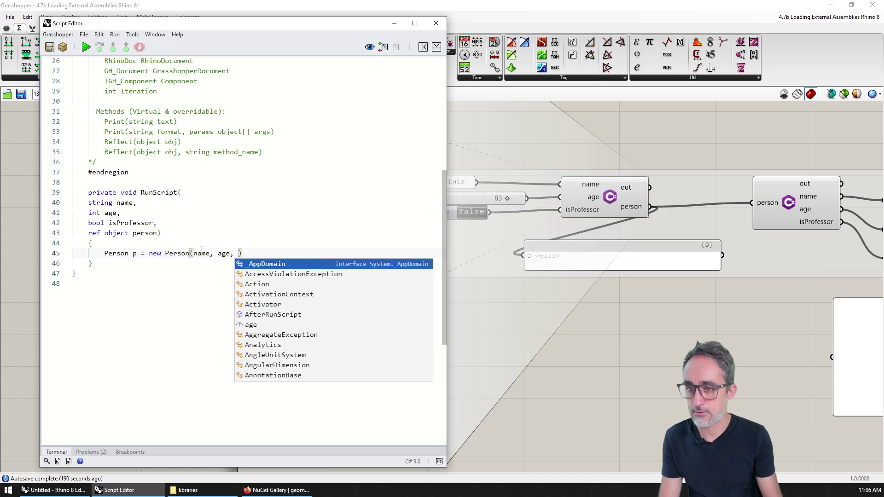
type("isPro")
key("Tab")
type("person =")
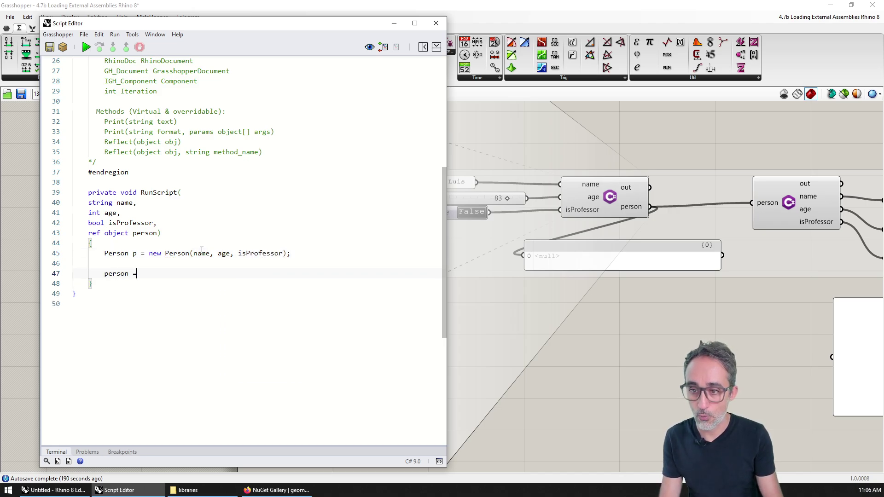
type("p;")
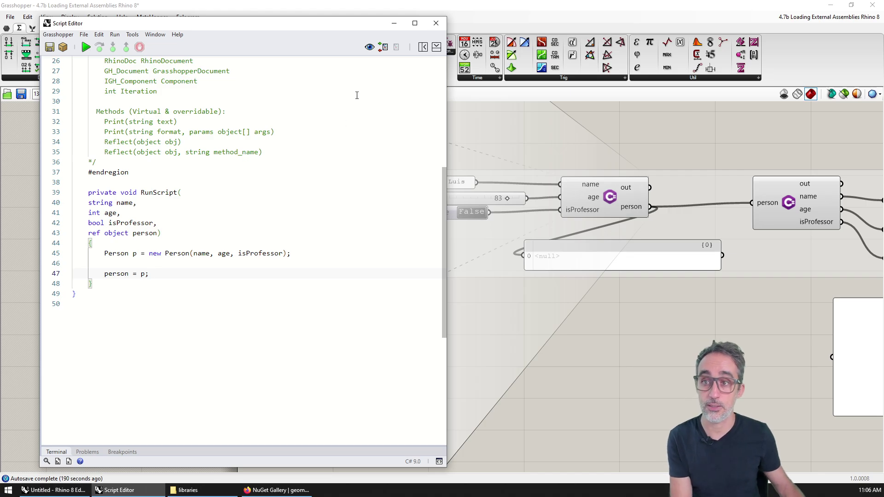
left_click(86, 46)
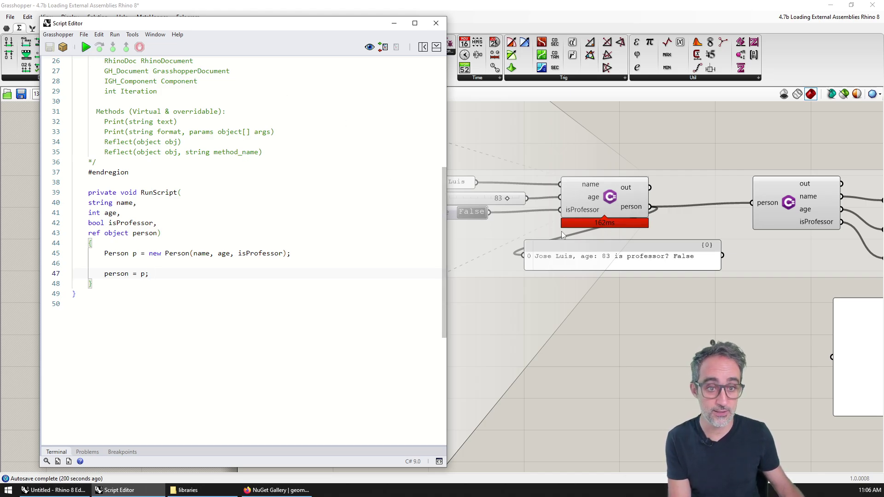
right_click_drag(642, 260, 627, 283)
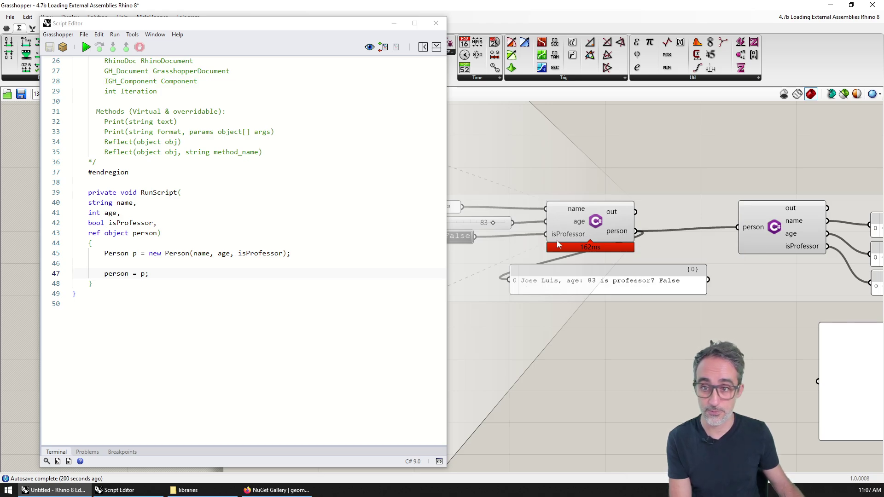
scroll(349, 141, "up", 6)
scroll(349, 141, "up", 3)
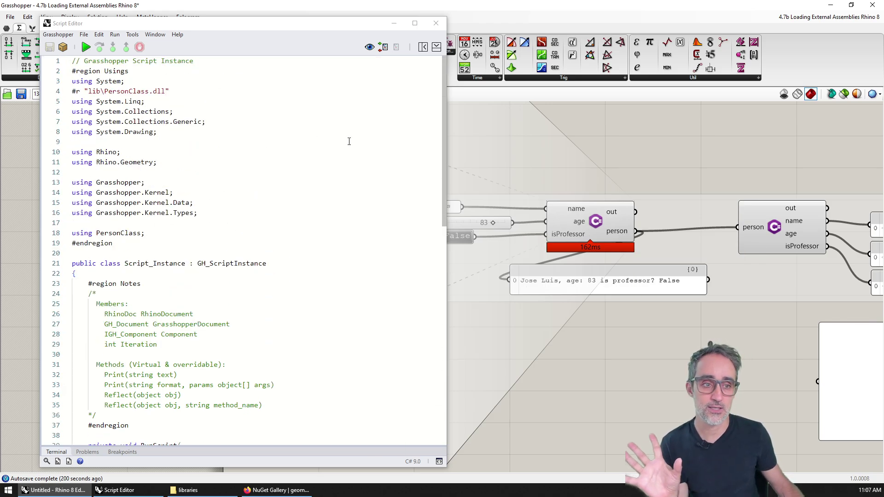
Step: Open the person-reading component's script editor, enlarged, with the usings region expanded
left_click(436, 23)
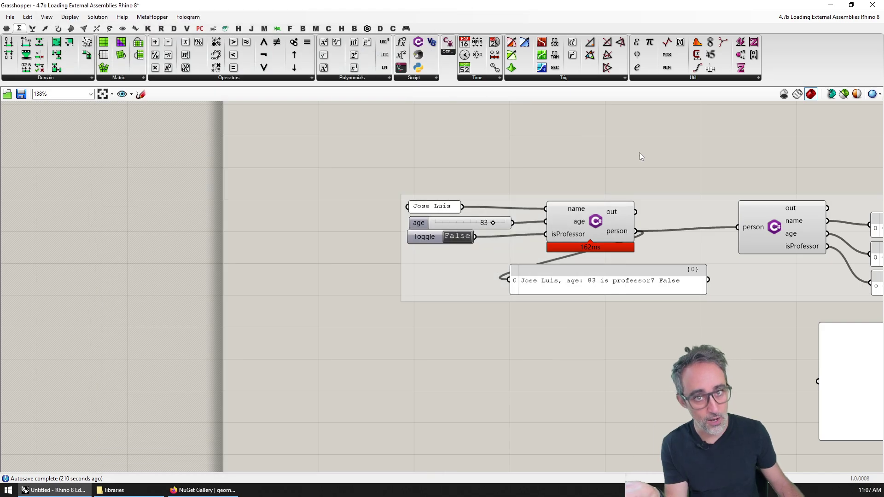
right_click_drag(640, 157, 420, 152)
left_click(502, 224)
right_click(502, 224)
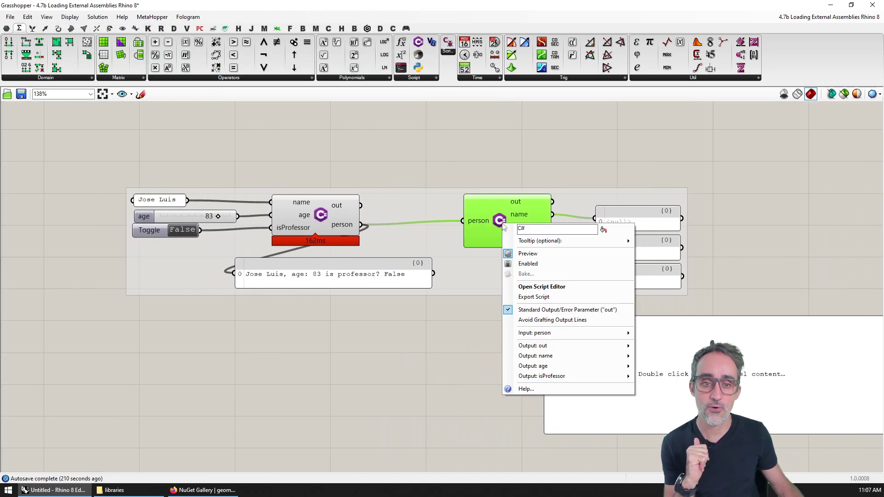
left_click(504, 223)
double_click(502, 218)
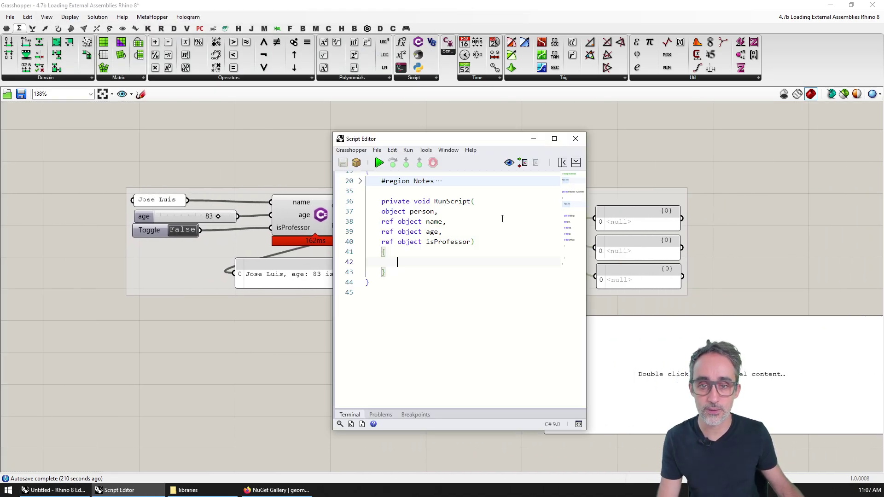
left_click_drag(399, 144, 122, 28)
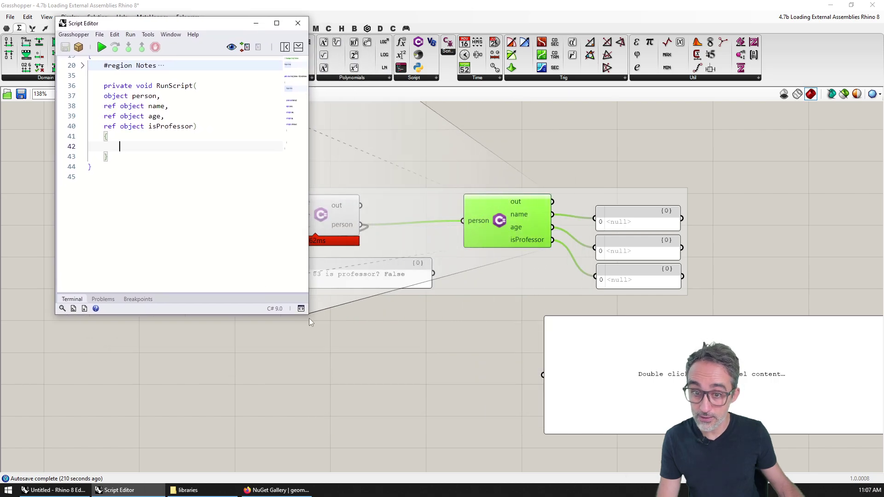
left_click_drag(307, 317, 487, 460)
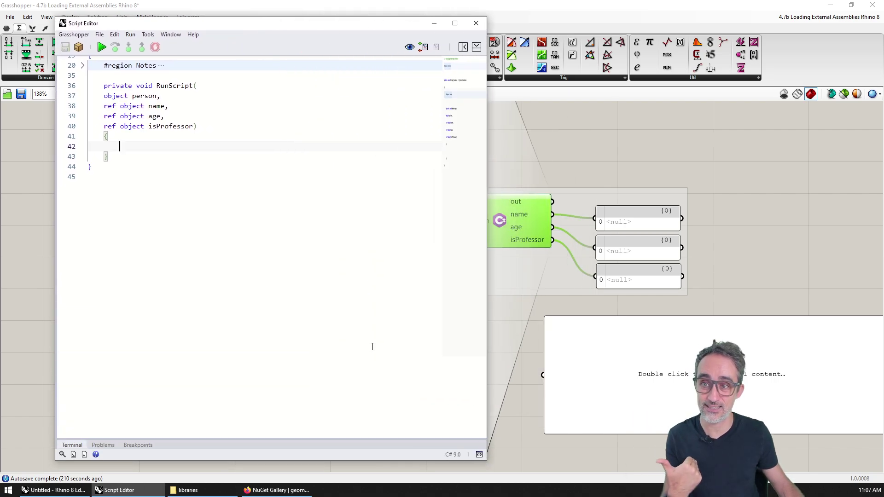
left_click(82, 71)
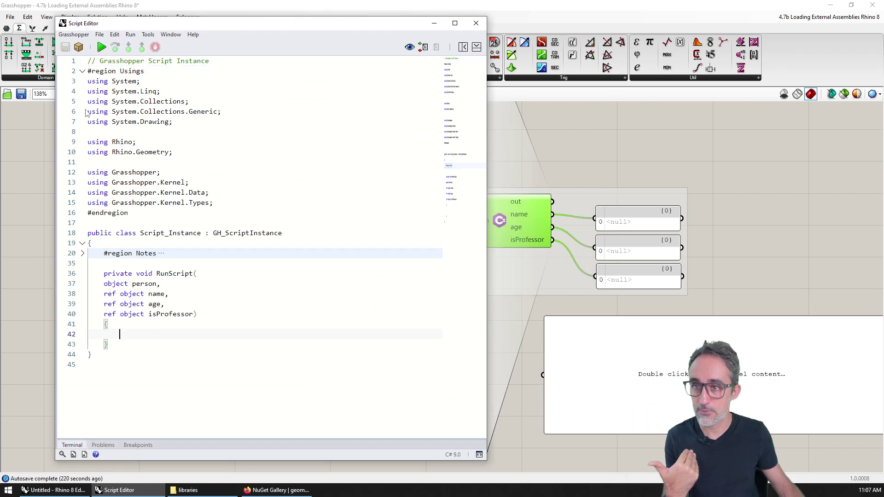
left_click(83, 253)
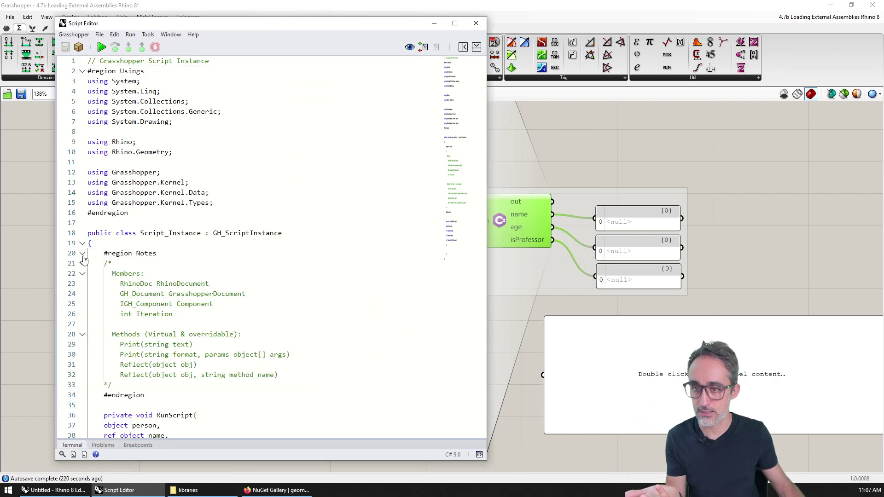
Step: Set the Install Package source to DLL Reference
left_click(78, 46)
left_click(329, 197)
left_click(339, 215)
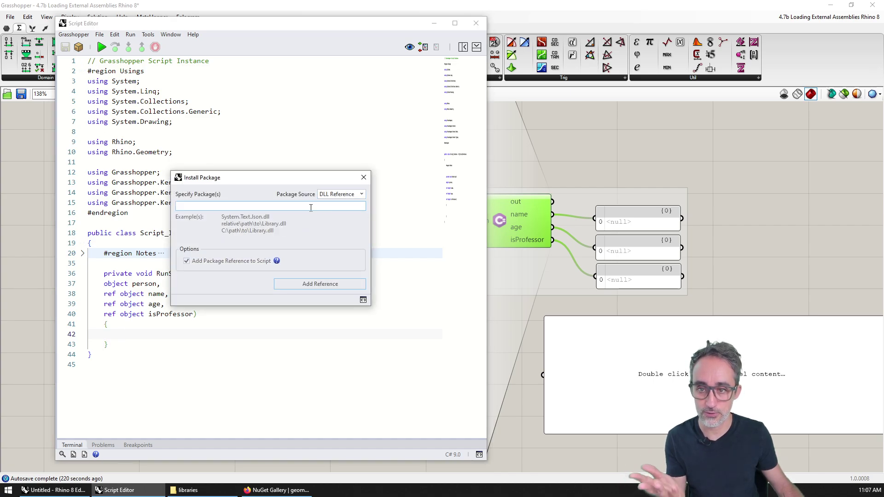
type("Class.dll")
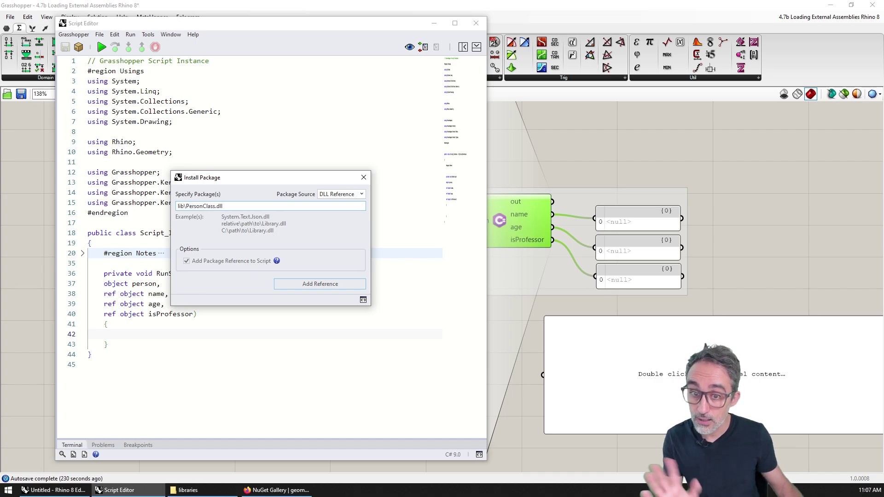
Step: Add the lib\PersonClass.dll reference and a using PersonClass line
left_click(335, 286)
key("Return")
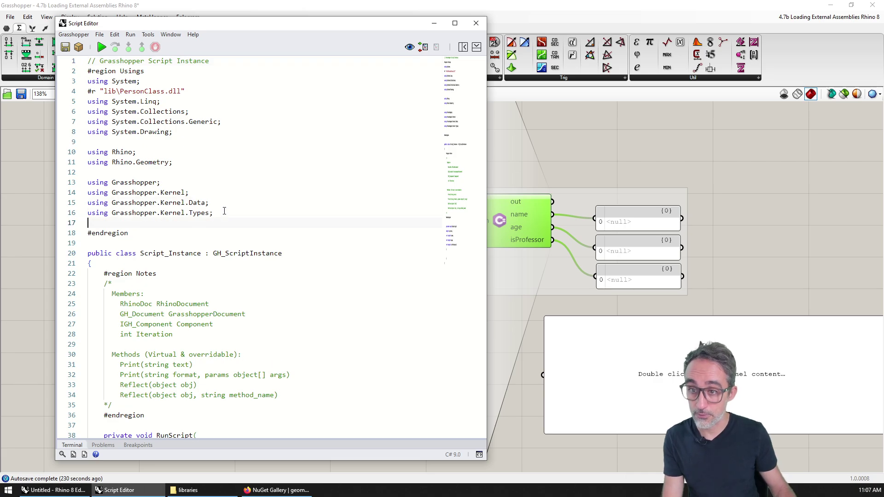
key("Return")
type("using ")
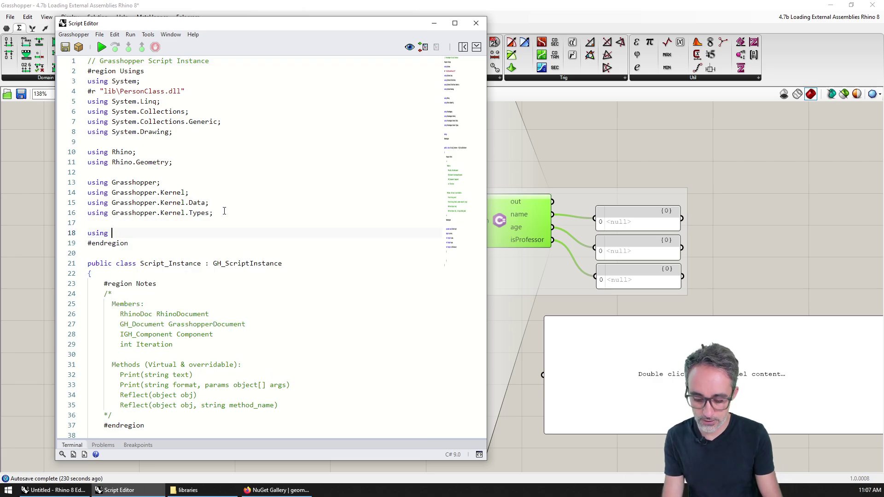
type("P")
key("Return")
type(";")
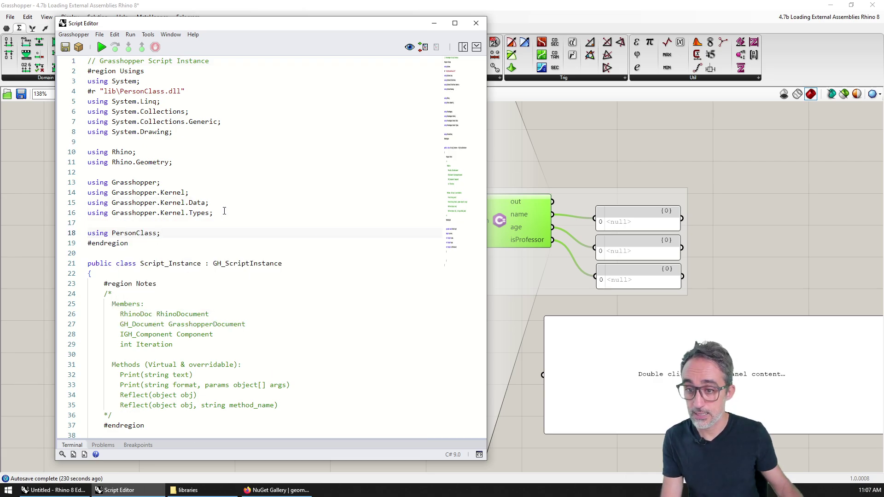
scroll(224, 210, "down", 3)
scroll(227, 246, "down", 5)
Step: Write the cast of person to Person, correcting PersonClass to Person, and rerun
left_click(183, 248)
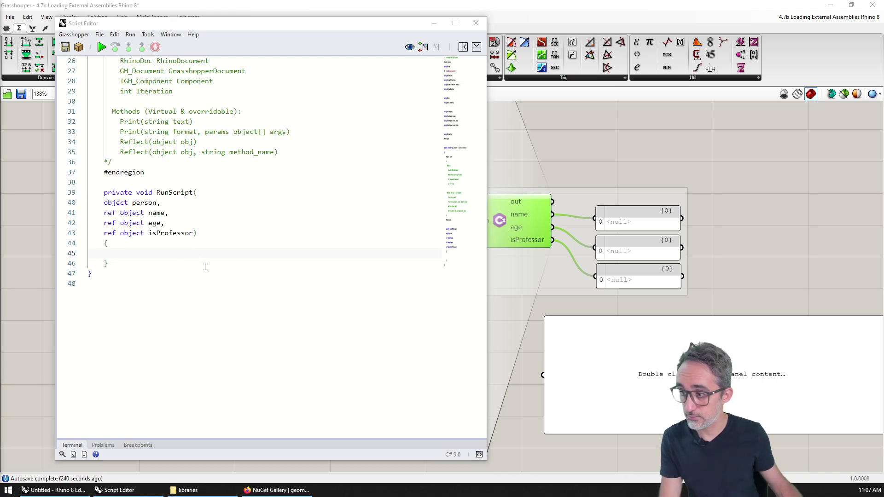
scroll(212, 263, "down", 2)
left_click(159, 206)
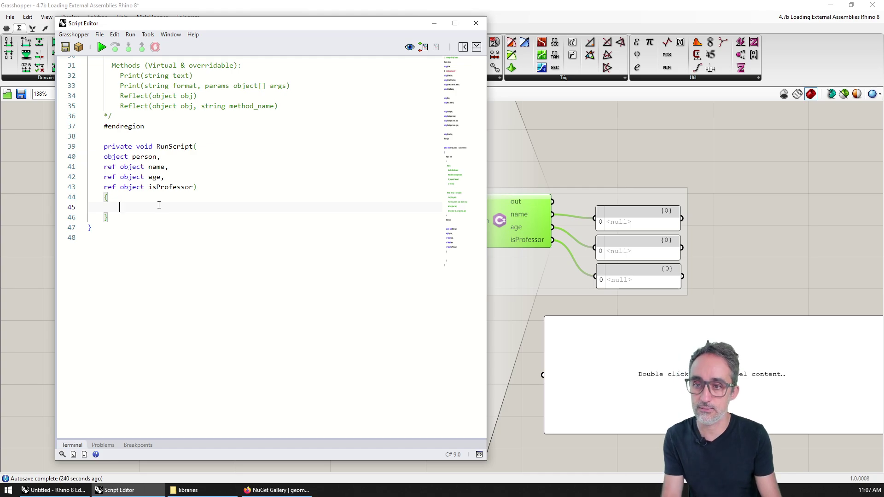
type("Person ")
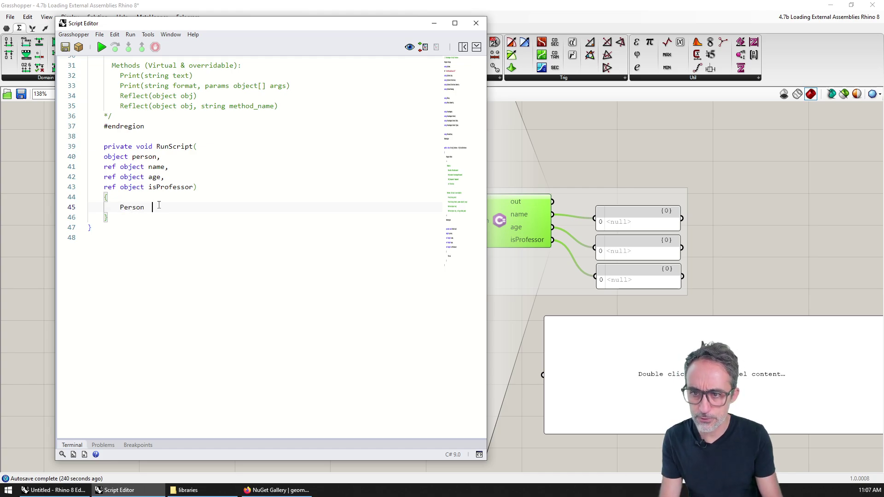
type("p =")
key("Return")
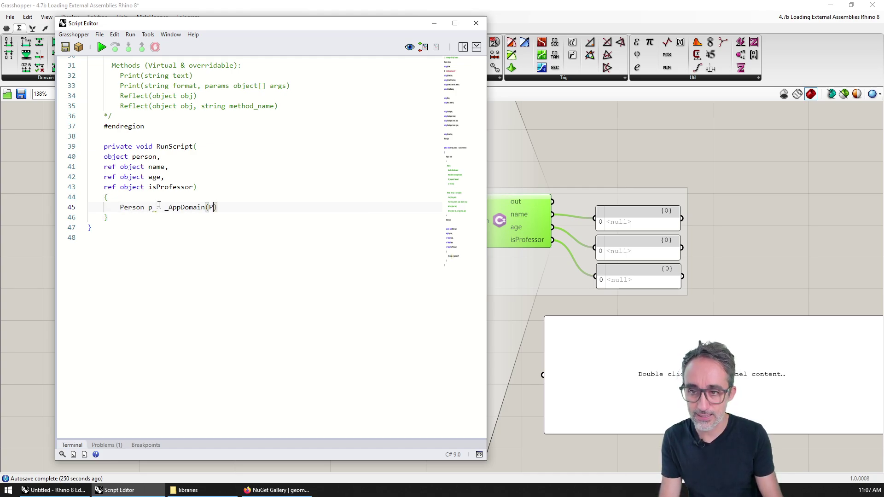
key("BackSpace")
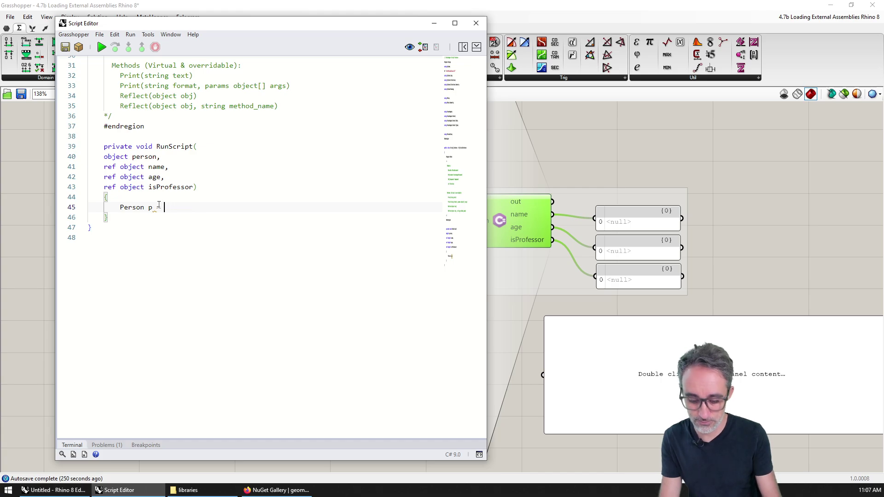
type("(Pers")
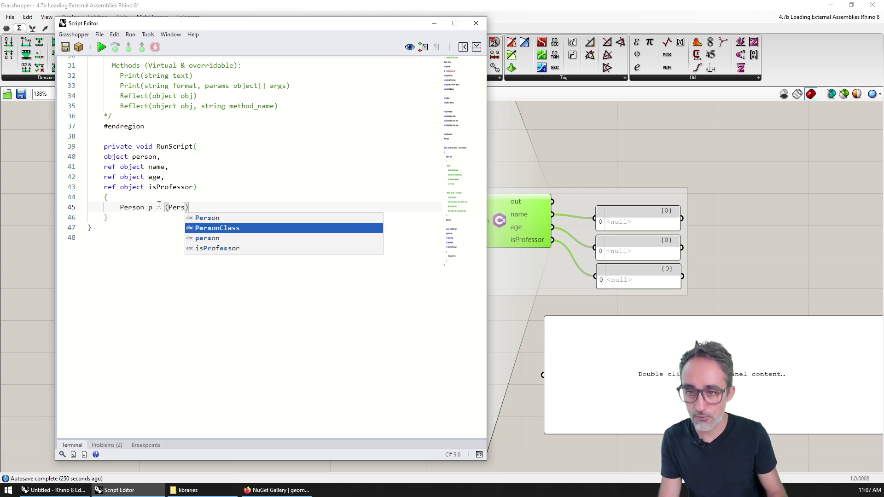
key("Tab")
type("perso")
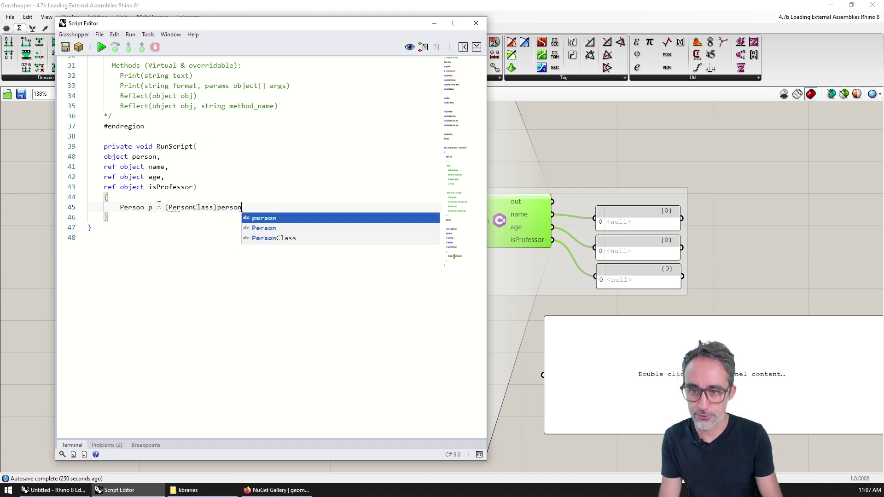
key("Tab")
type(";")
scroll(227, 191, "up", 2)
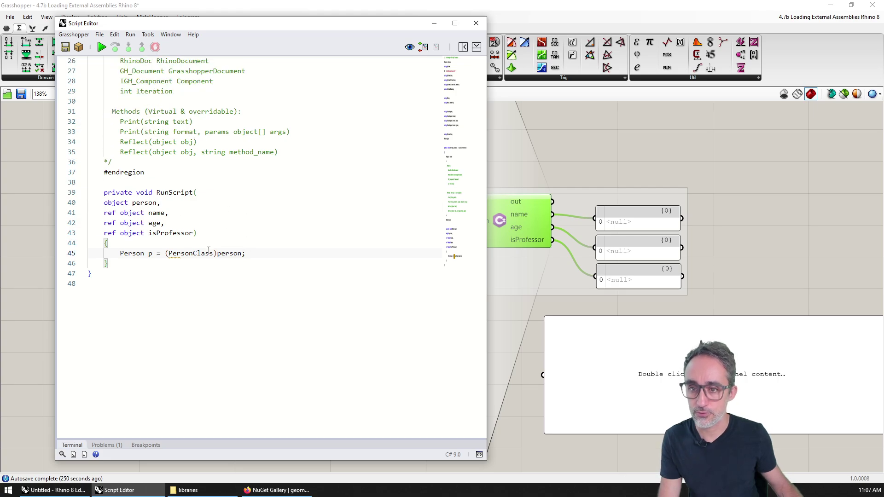
left_click(101, 46)
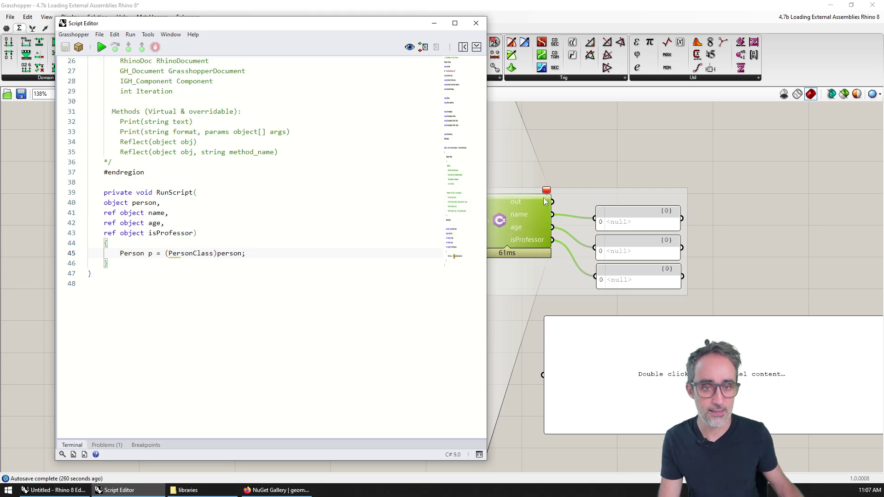
scroll(309, 199, "up", 5)
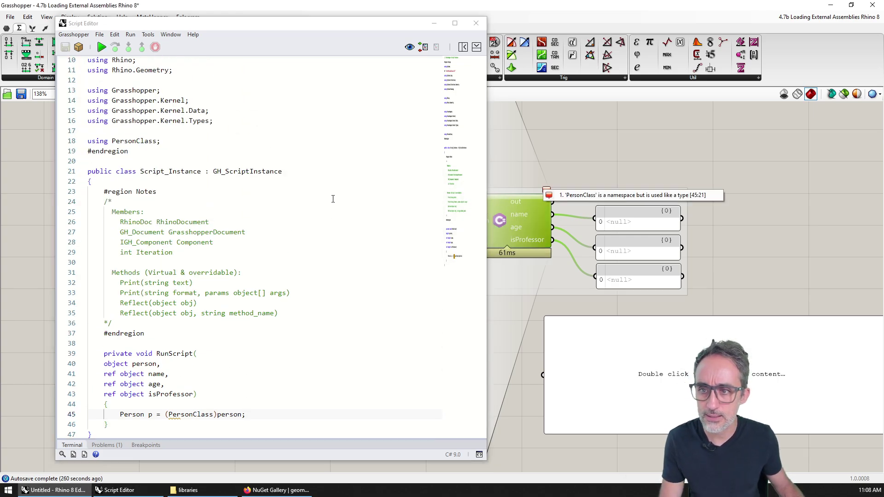
scroll(309, 199, "down", 3)
left_click(216, 326)
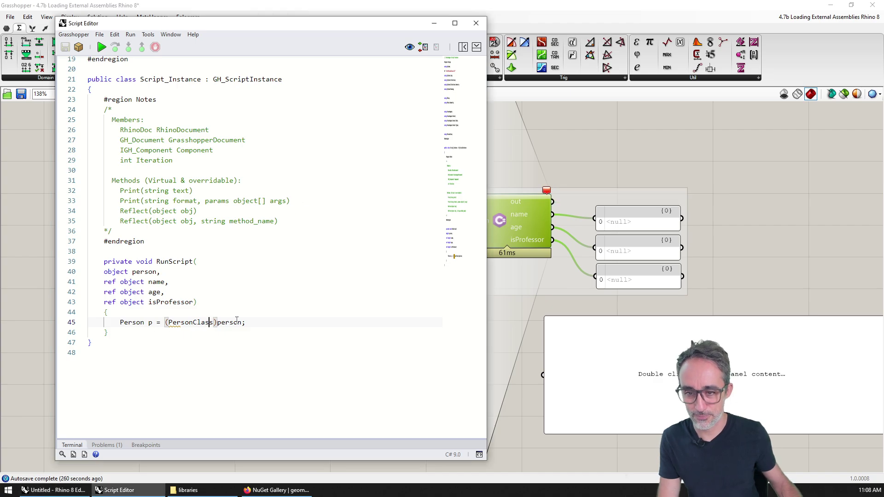
key("BackSpace")
key("BackSpace")
key("BackSpace")
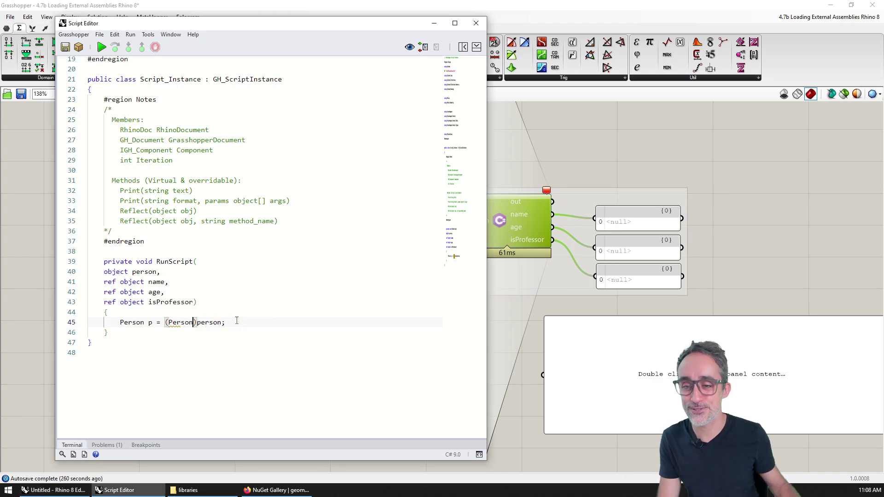
left_click(101, 48)
scroll(184, 166, "down", 4)
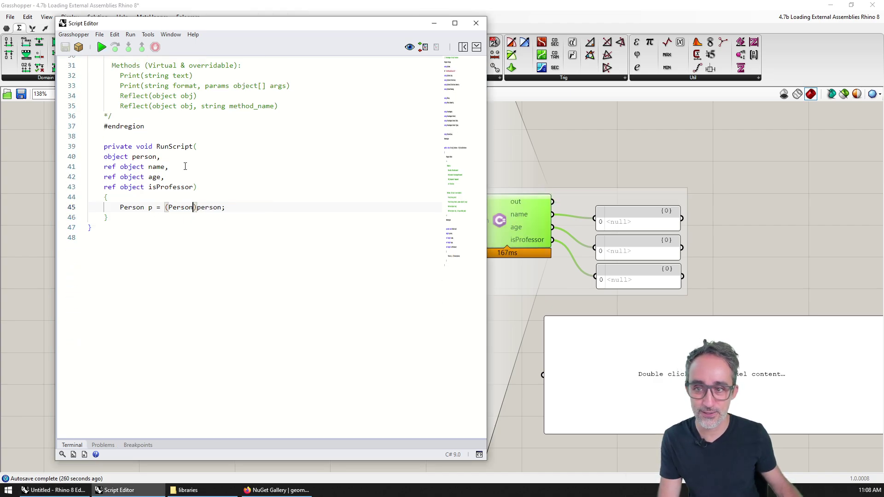
Step: Add lines assigning p.name, p.age and p.isProfessor to the outputs
key("Return")
key("Return")
type("name")
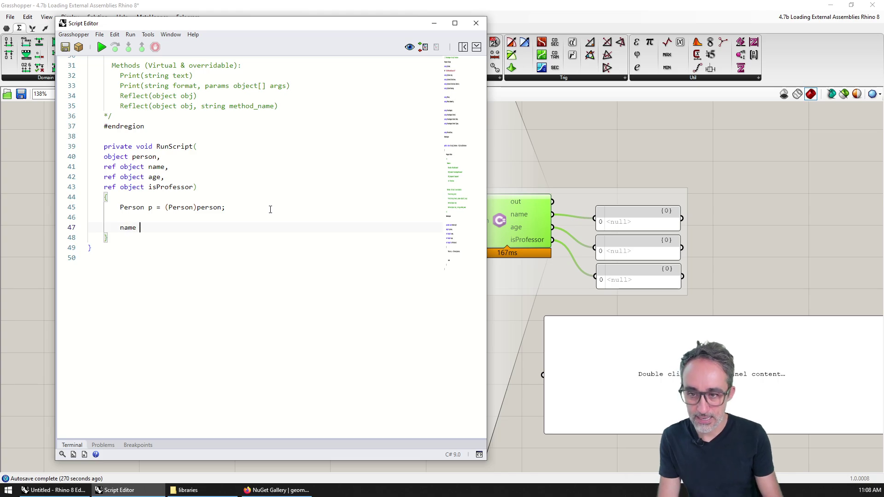
type("= p.na")
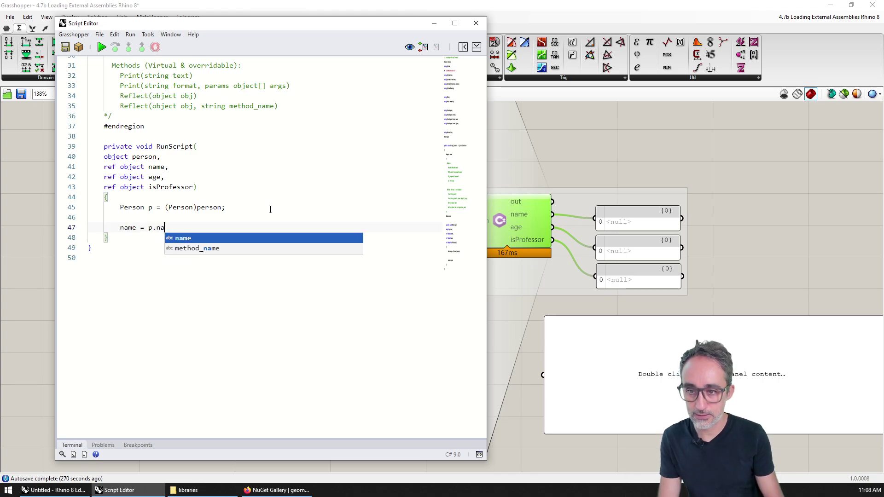
type("me/")
key("BackSpace")
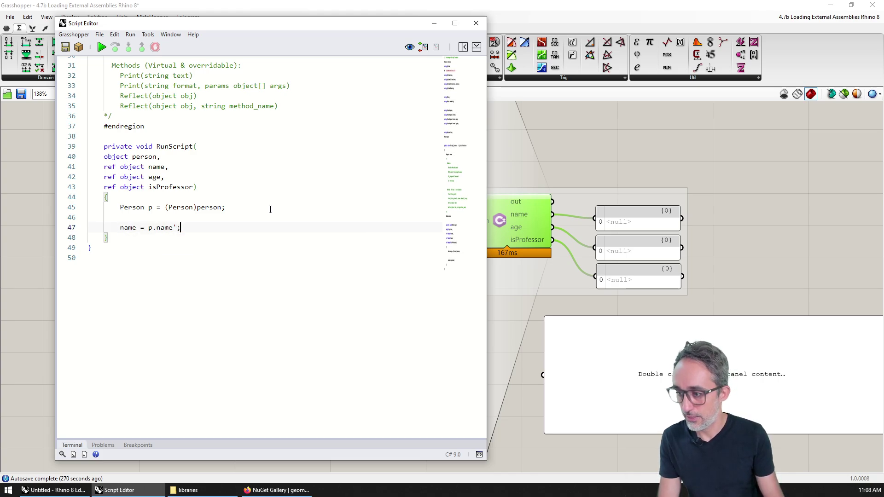
type(";")
key("Return")
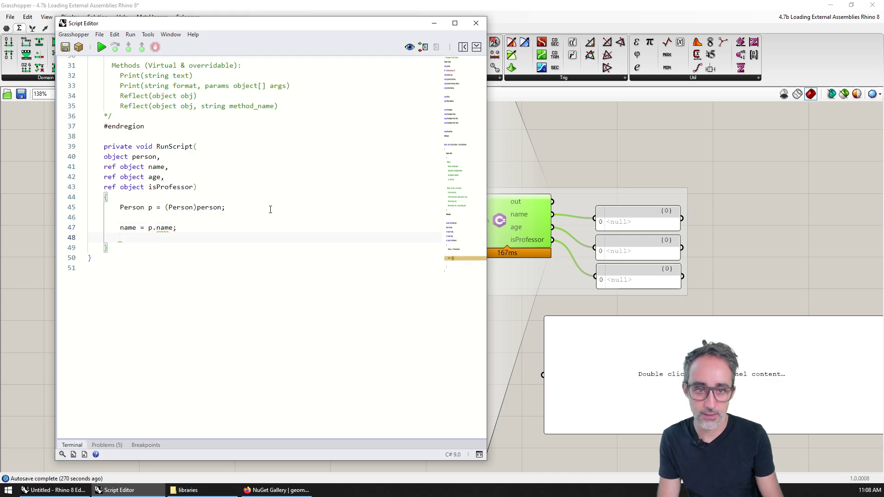
type("age = p.A")
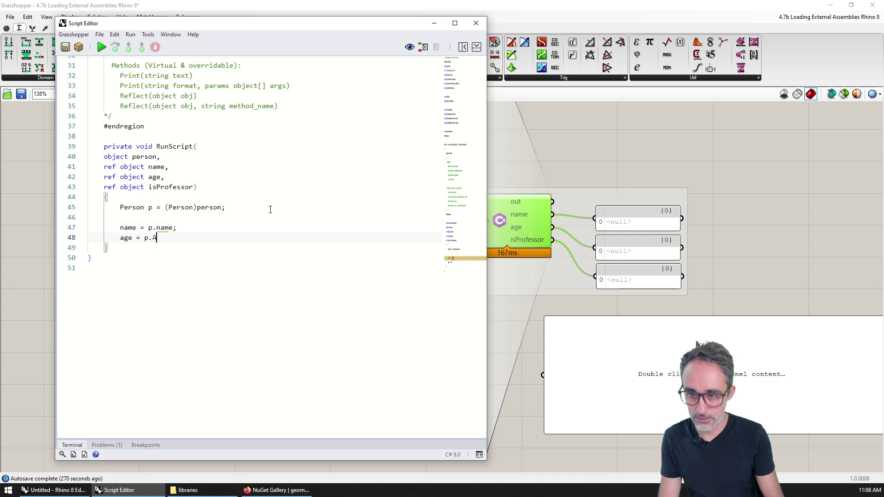
key("BackSpace")
type("age;")
key("Return")
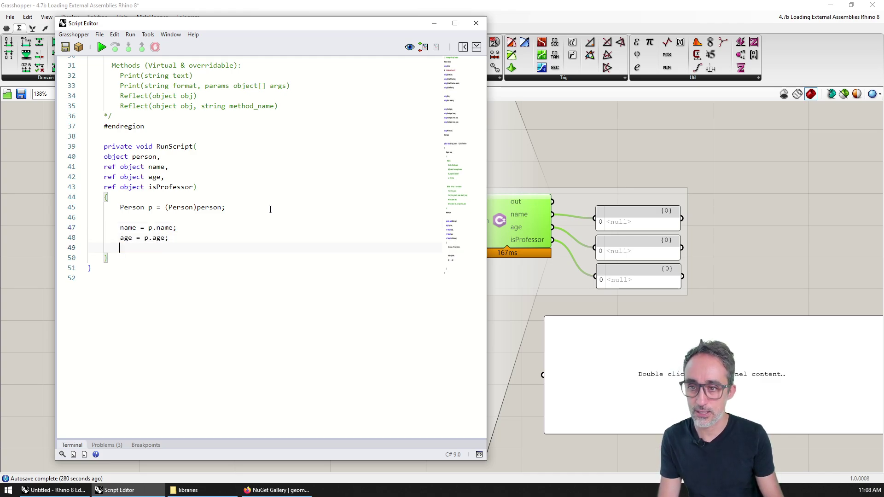
type("isPro")
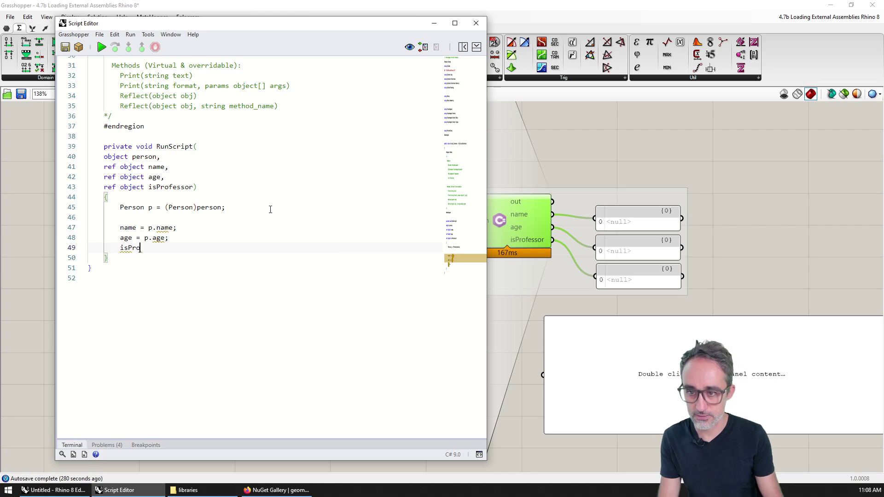
type("p")
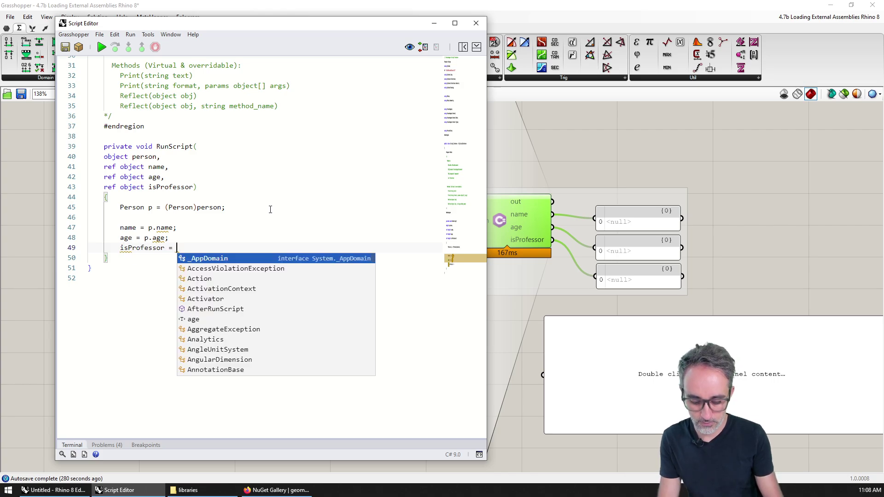
type(".isP")
key("Return")
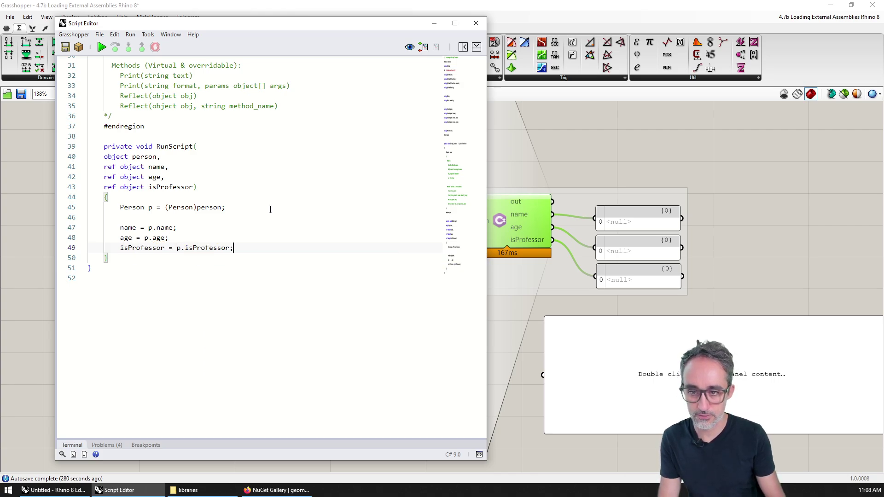
type(";")
Step: Run the script, check the error list, and consult the other component's Person code
left_click(102, 49)
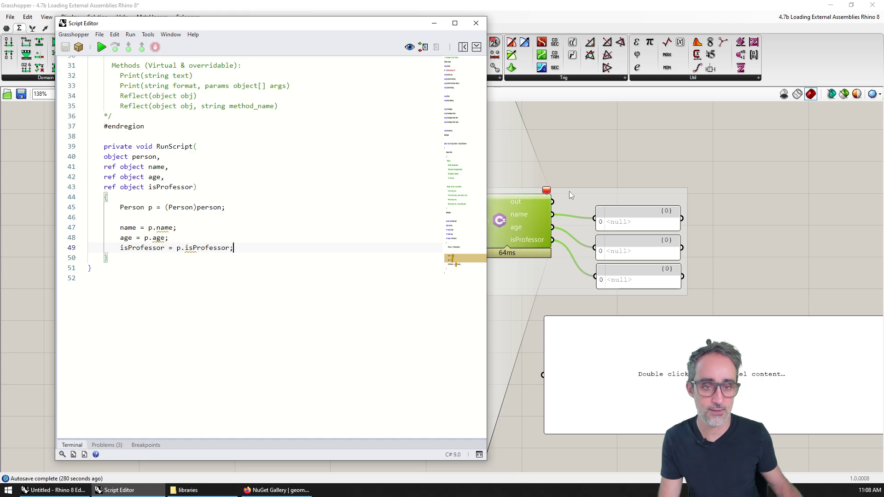
left_click(547, 192)
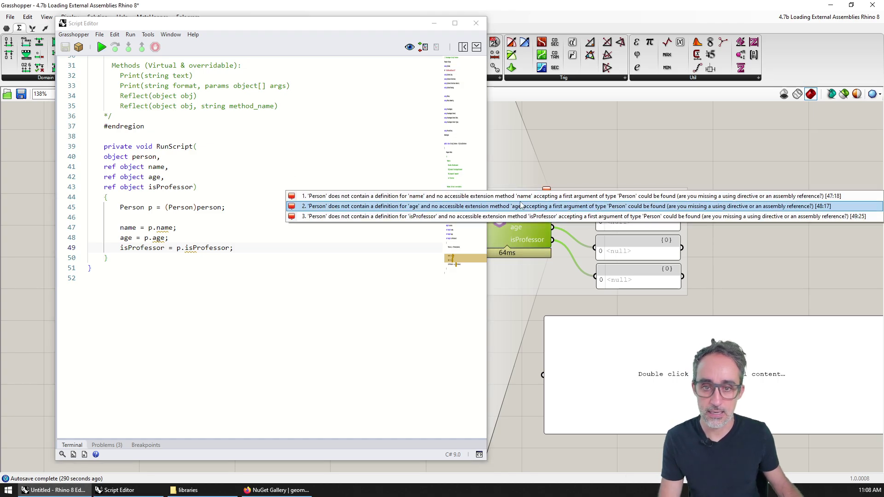
scroll(653, 263, "down", 2)
scroll(653, 263, "down", 2)
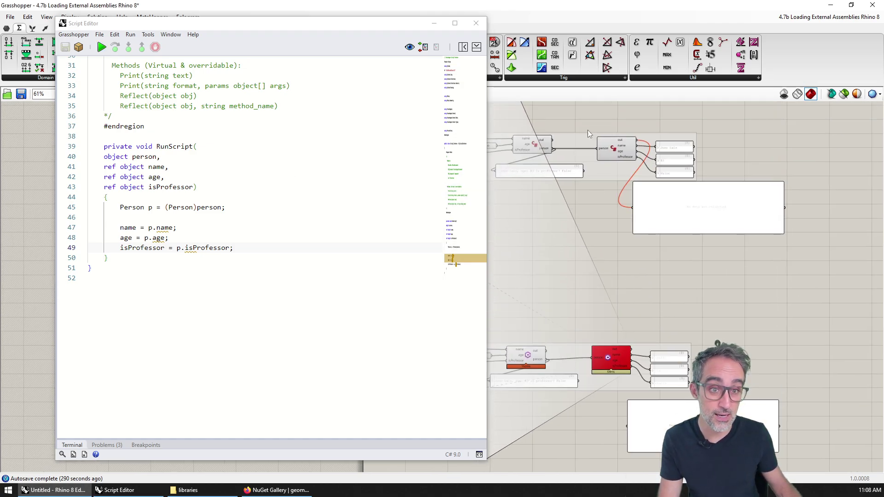
scroll(587, 131, "up", 2)
double_click(610, 149)
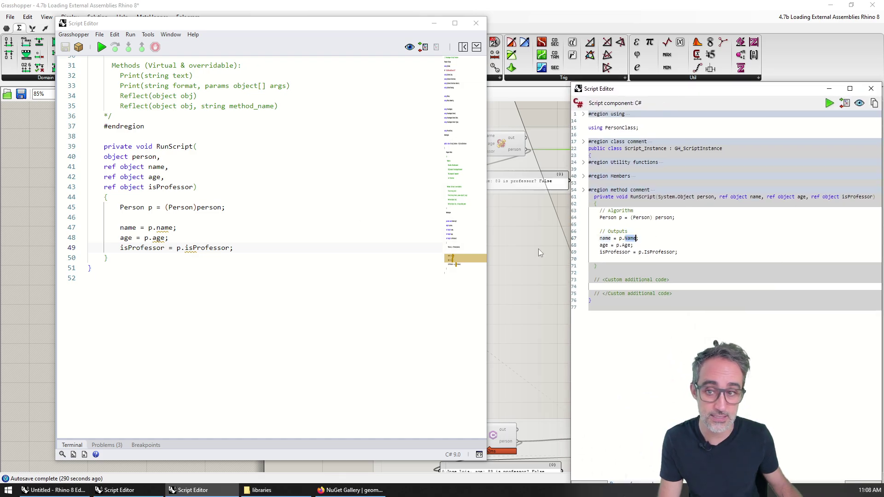
left_click_drag(857, 83, 738, 91)
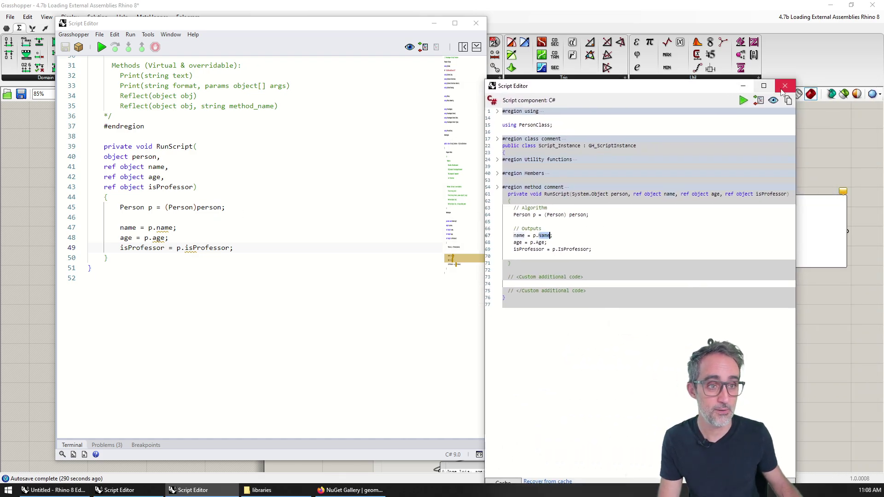
left_click(785, 85)
Step: Capitalize to p.Name, p.Age, p.IsProfessor and rerun, giving Jose Luis, 83, False
left_click(160, 228)
key("BackSpace")
type("N")
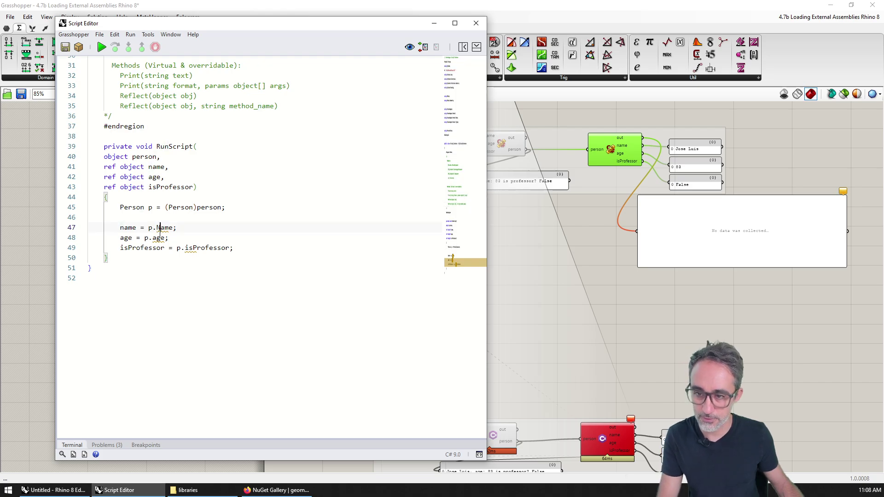
double_click(156, 238)
type("Age")
left_click(189, 248)
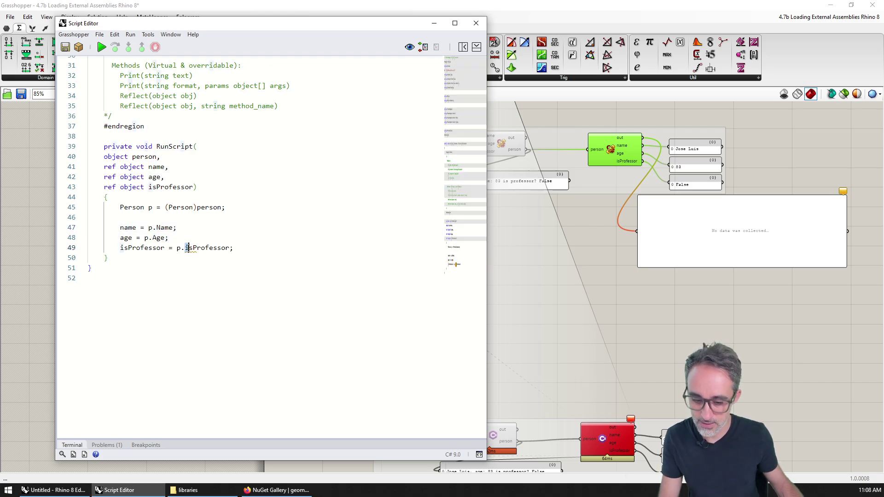
key("BackSpace")
type("I")
left_click(101, 46)
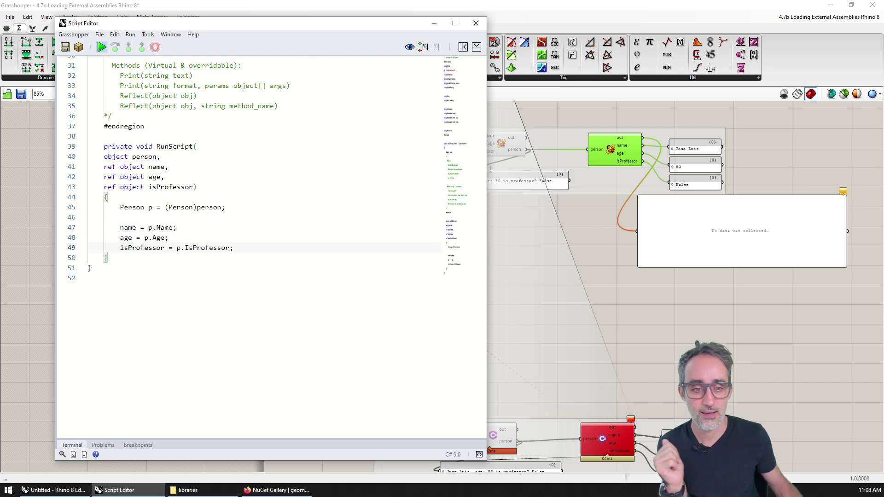
right_click_drag(604, 158, 649, 255)
scroll(649, 254, "up", 3)
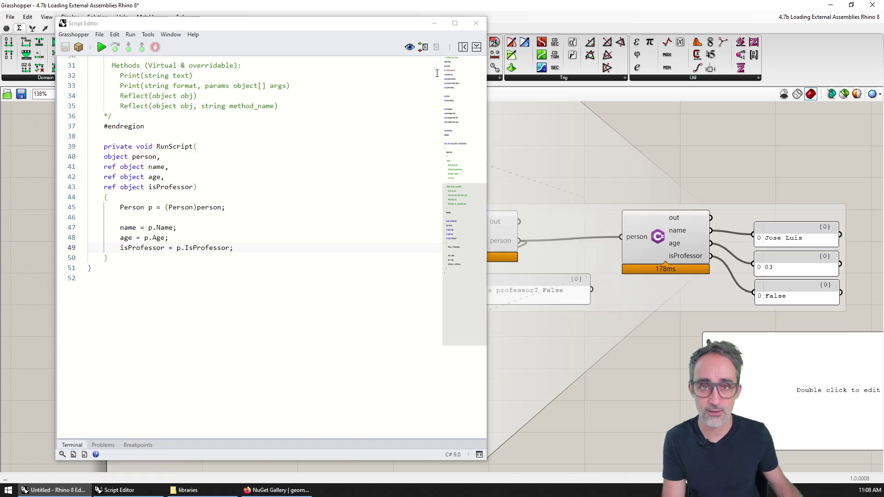
Step: Refocus the person-reading script window and shift it further left
left_click(396, 30)
left_click_drag(353, 27, 320, 25)
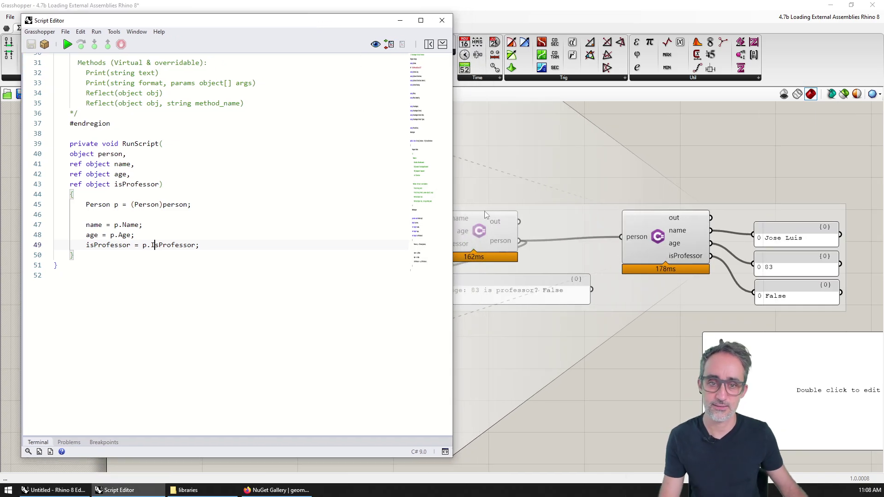
scroll(311, 151, "up", 3)
scroll(287, 175, "up", 7)
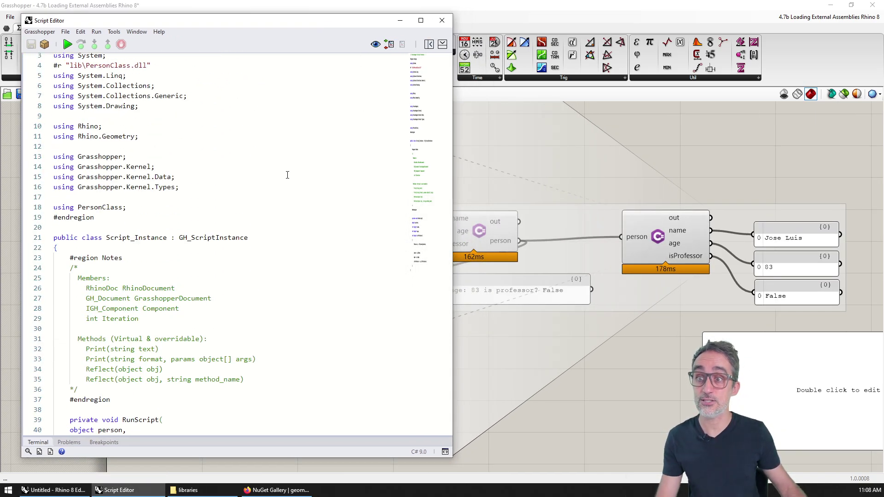
scroll(286, 175, "up", 1)
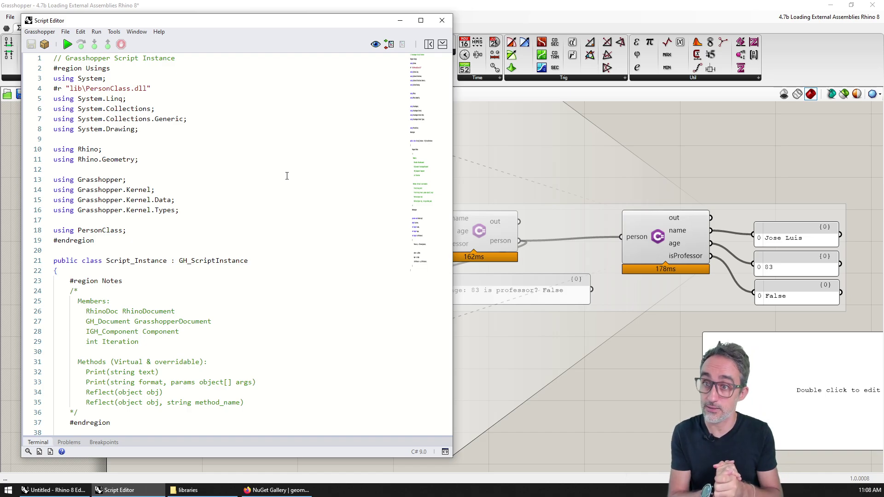
Step: Preview the DLL Reference package source in the Install Package dialog, then close the dialog
left_click(44, 45)
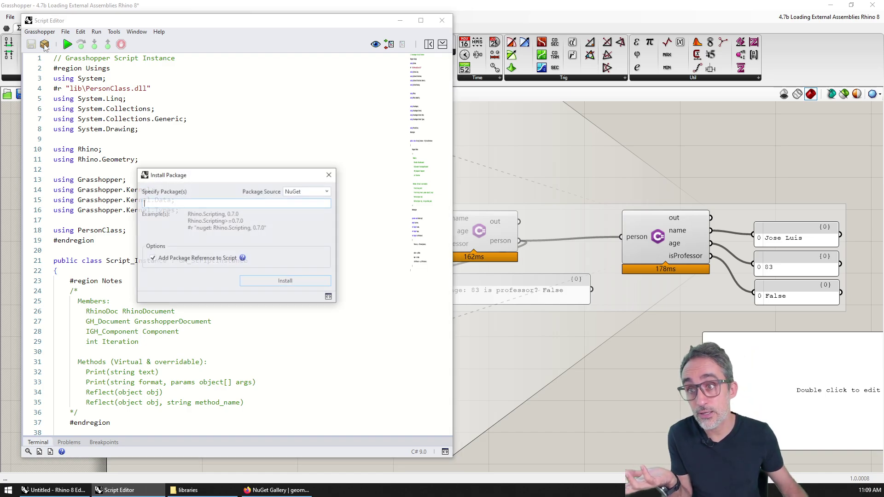
left_click(307, 192)
left_click(304, 207)
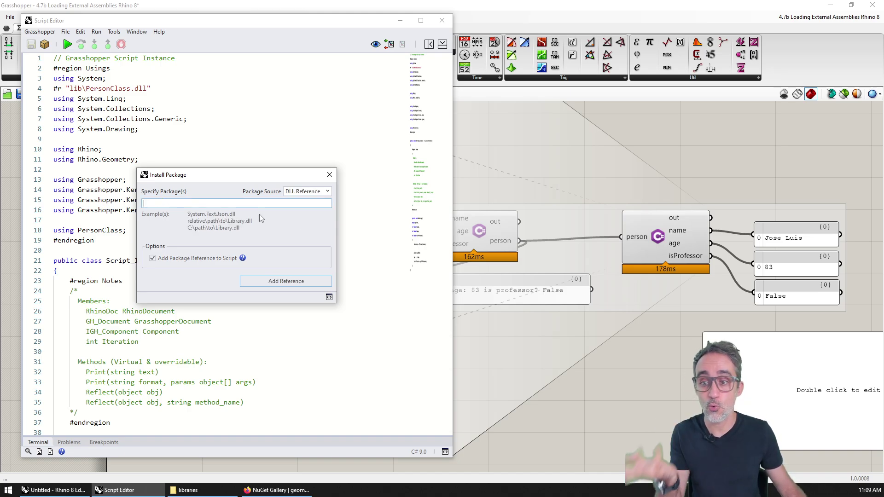
left_click(324, 178)
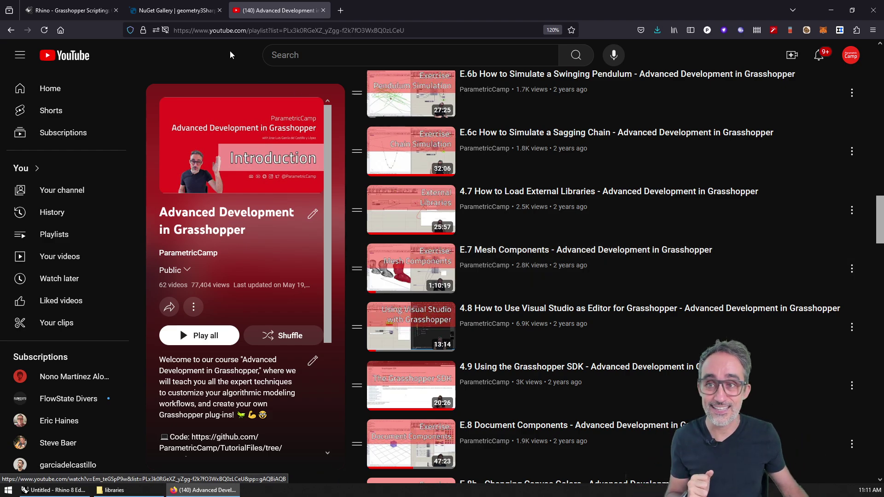
Step: Highlight the geometry3Sharp package name on NuGet Gallery, then minimize the browser
left_click(167, 5)
left_click_drag(147, 138, 274, 139)
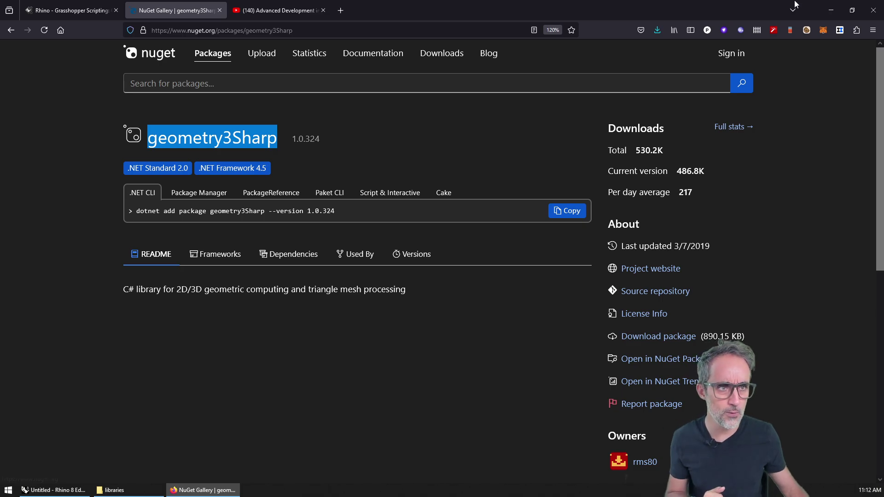
left_click(831, 10)
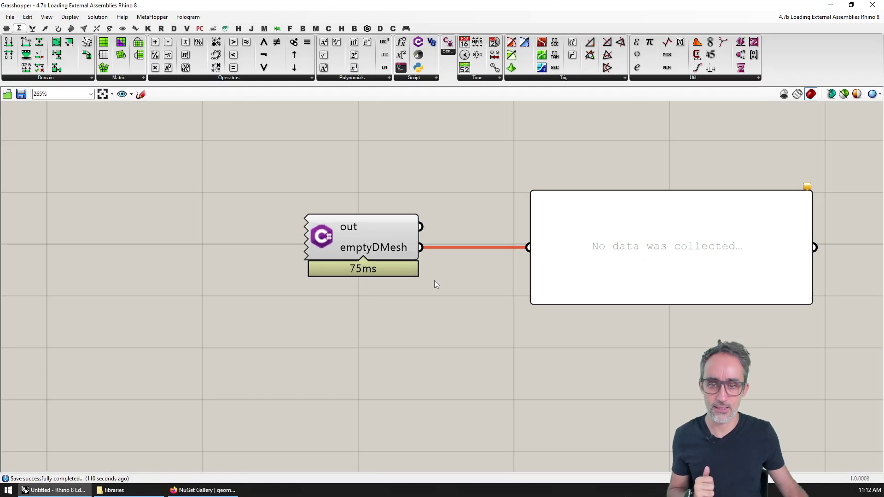
scroll(435, 280, "up", 1)
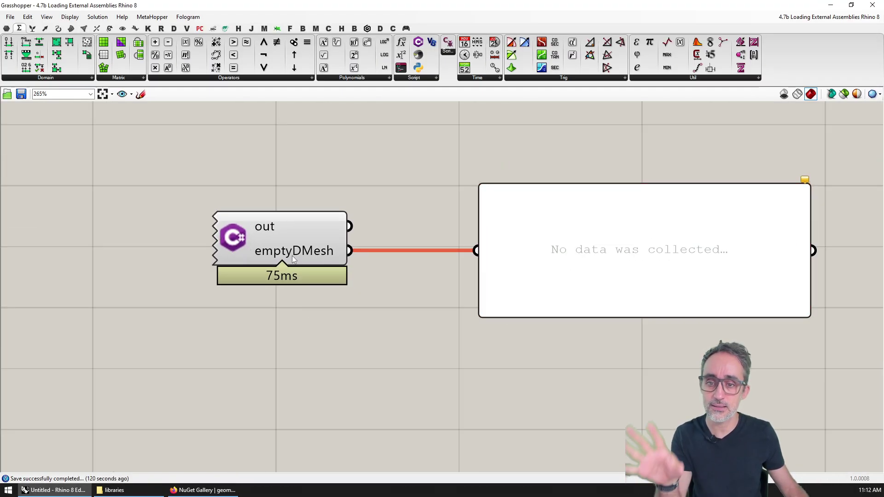
Step: Open the emptyDMesh script in an enlarged editor, clear RunScript's placeholder lines, and expand Usings
left_click(257, 252)
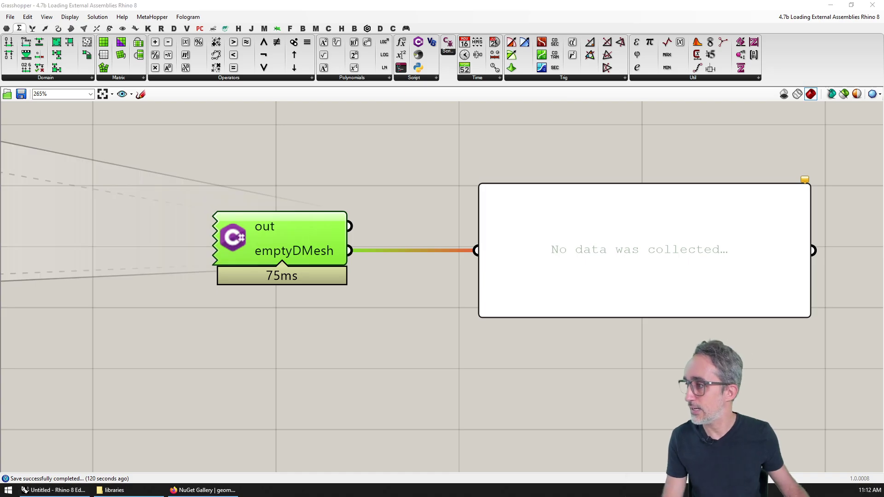
double_click(257, 252)
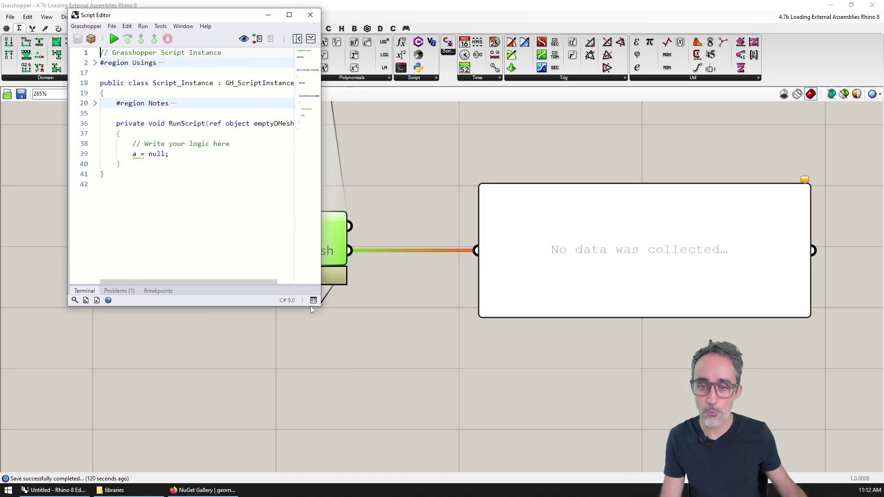
left_click_drag(322, 310, 491, 476)
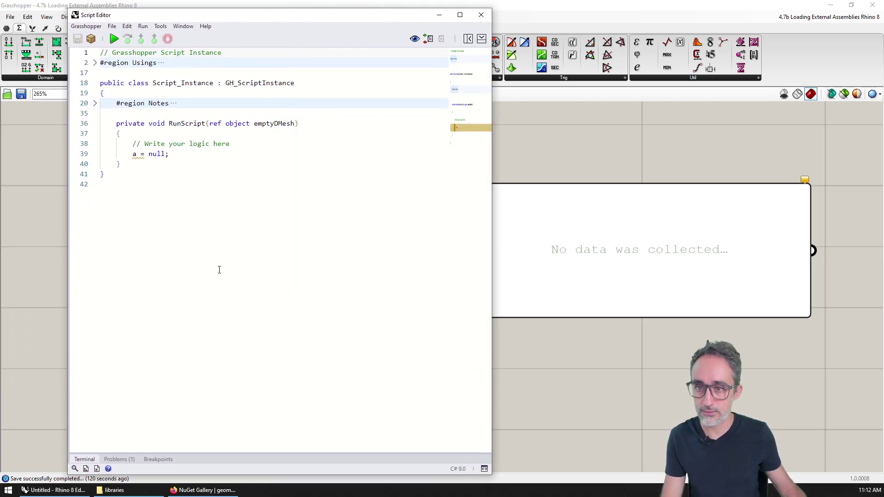
left_click_drag(168, 154, 453, 131)
key("BackSpace")
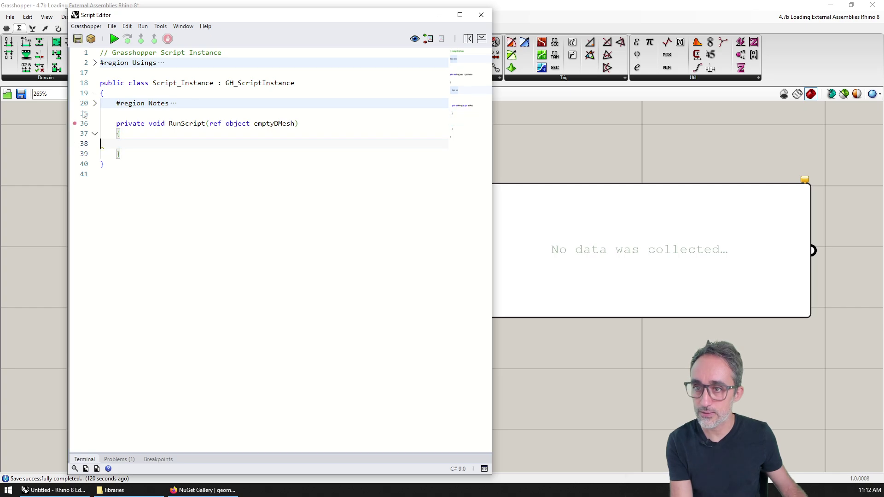
left_click(95, 64)
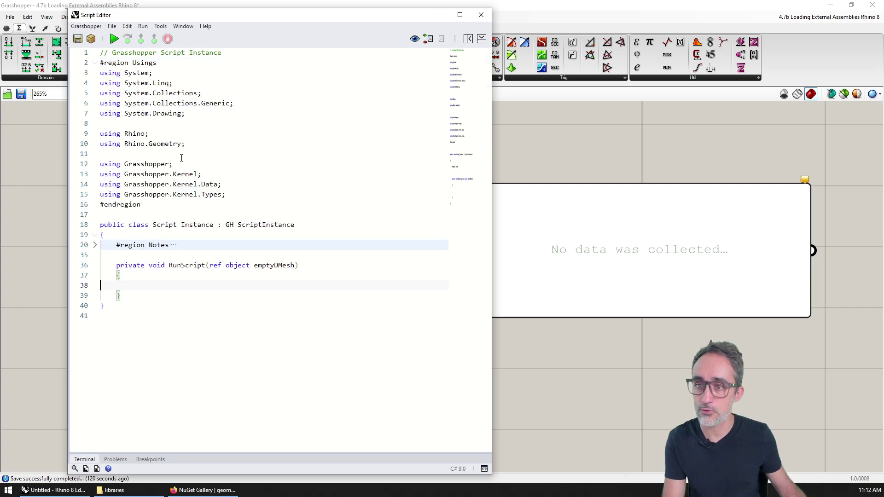
Step: Open the Install Package dialog, keeping NuGet as the package source, beside the NuGet Gallery page
left_click(91, 41)
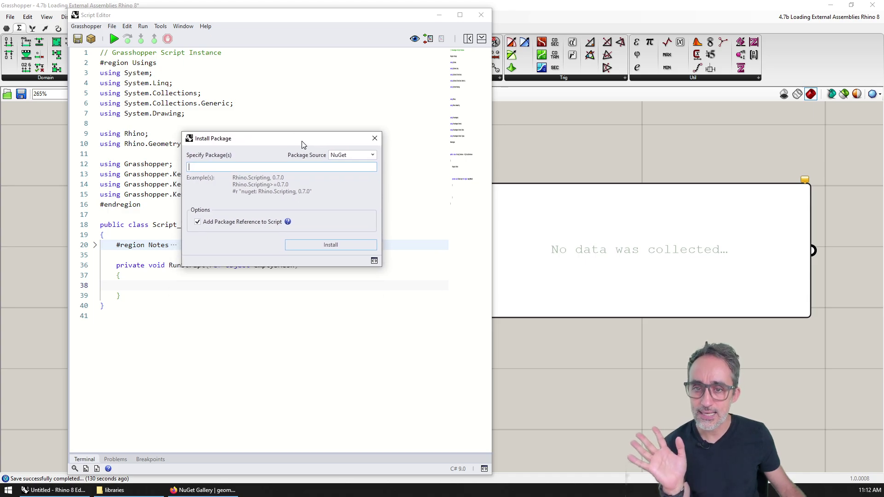
mouse_move(302, 181)
left_mouse_down()
mouse_move(317, 254)
mouse_move(322, 246)
left_mouse_up()
left_click(367, 258)
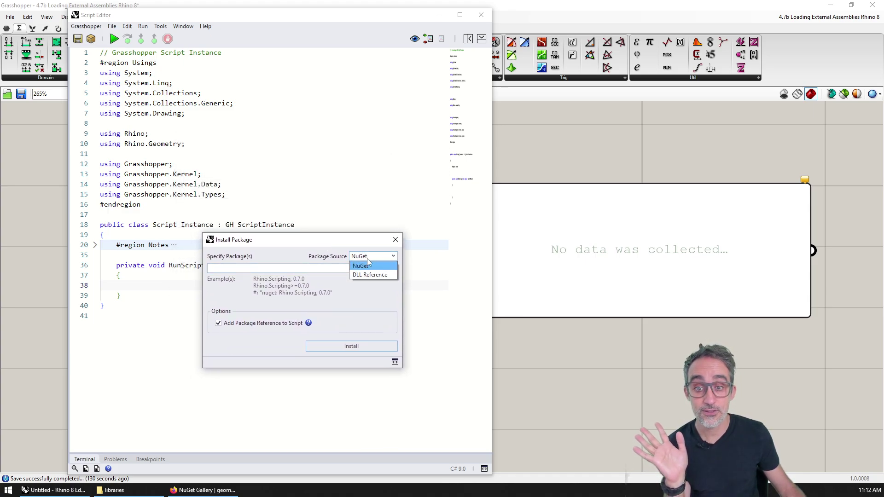
left_click(367, 259)
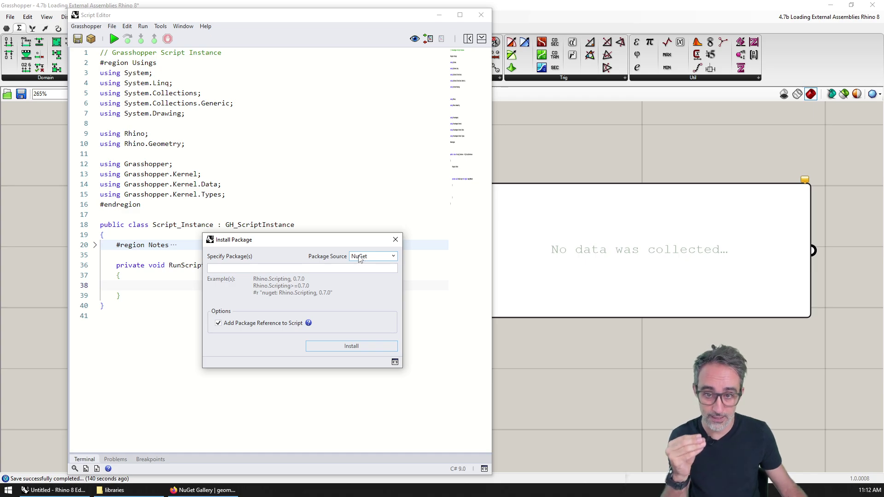
left_click(202, 490)
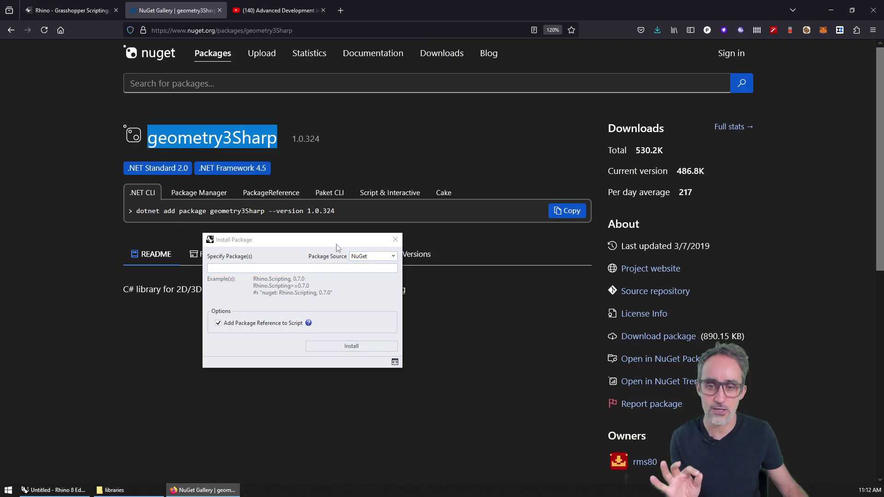
Step: Close the package dialog and select the geometry3Sharp 'dotnet add package' command on NuGet Gallery
left_click(395, 240)
left_click(202, 490)
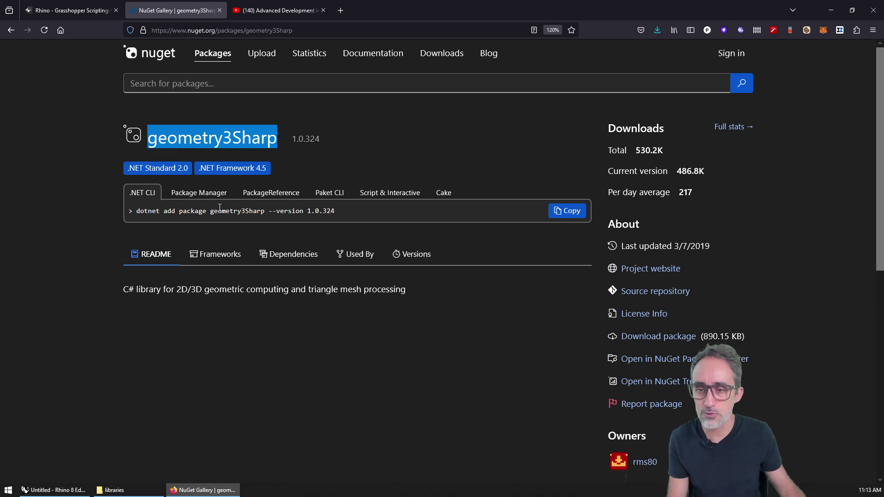
left_click(345, 217)
left_click_drag(302, 215, 229, 215)
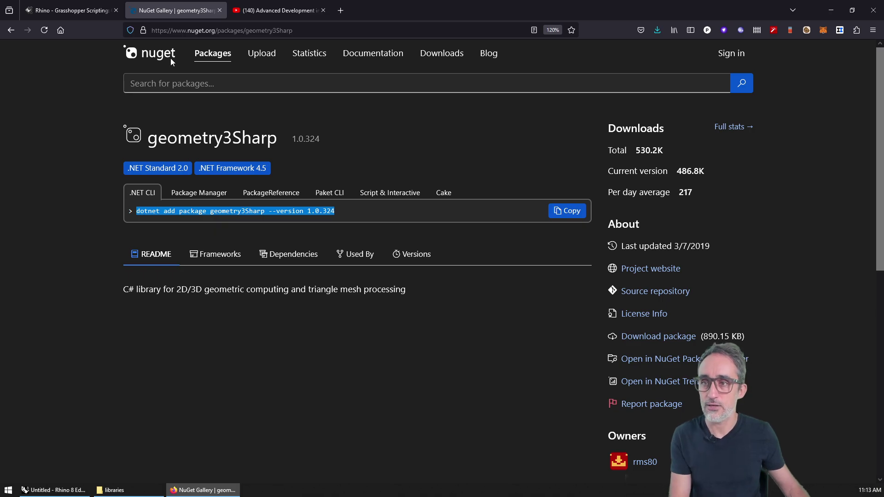
left_click(87, 8)
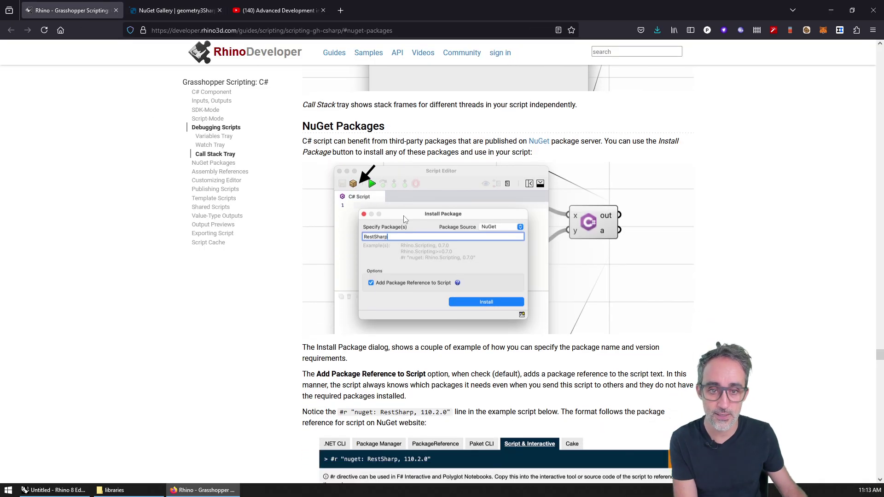
scroll(472, 231, "down", 3)
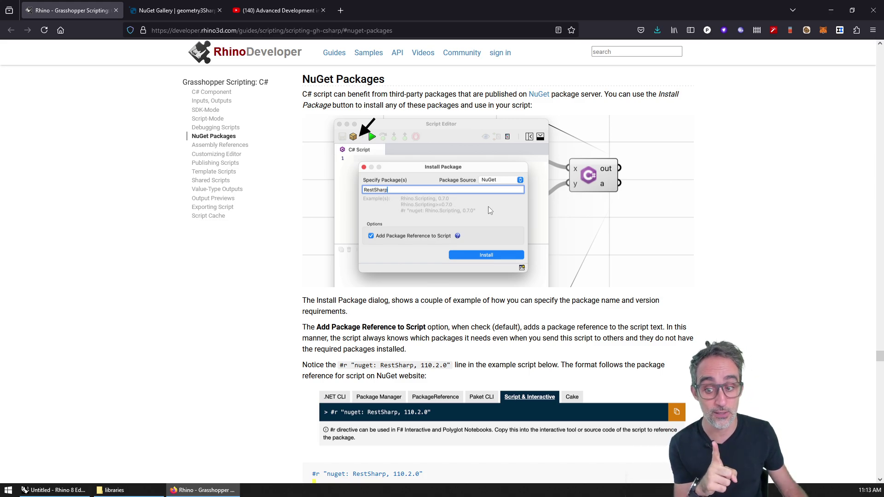
Step: Return to the Grasshopper Script Editor from the scripting guide
left_click(76, 491)
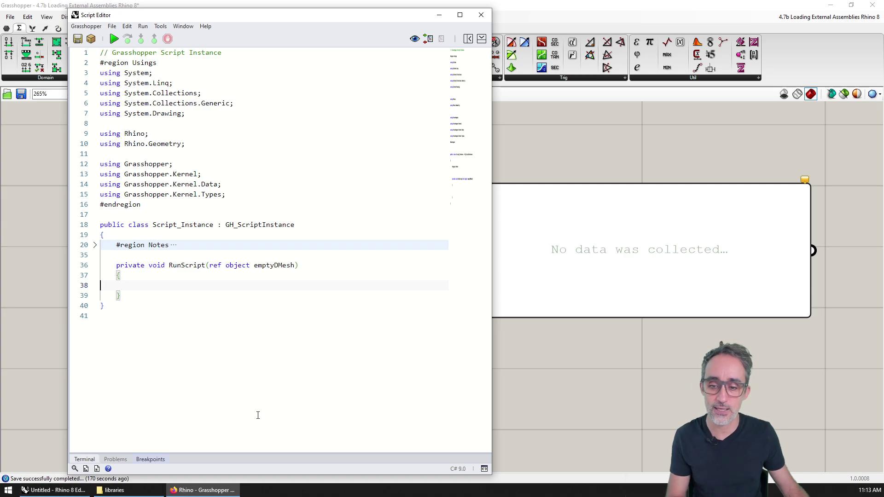
Step: Paste the install command into Install Package, trimming it to 'geometry3Sharp, 1.0.324'
left_click(91, 40)
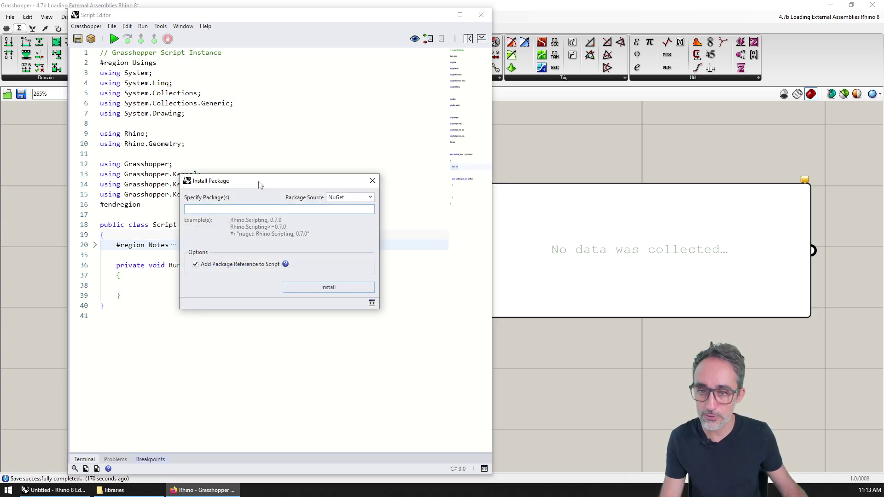
left_click(342, 201)
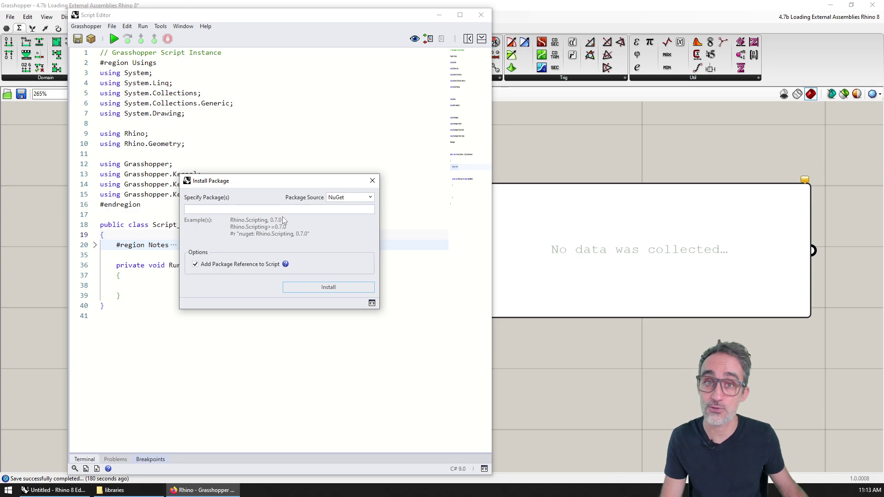
left_click(297, 212)
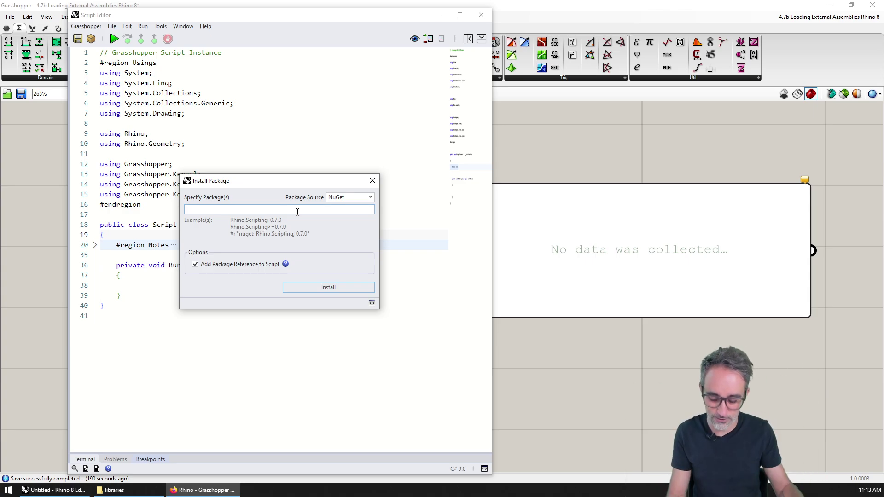
type("dotnet add package geometry3Sharp --version 1.0.324")
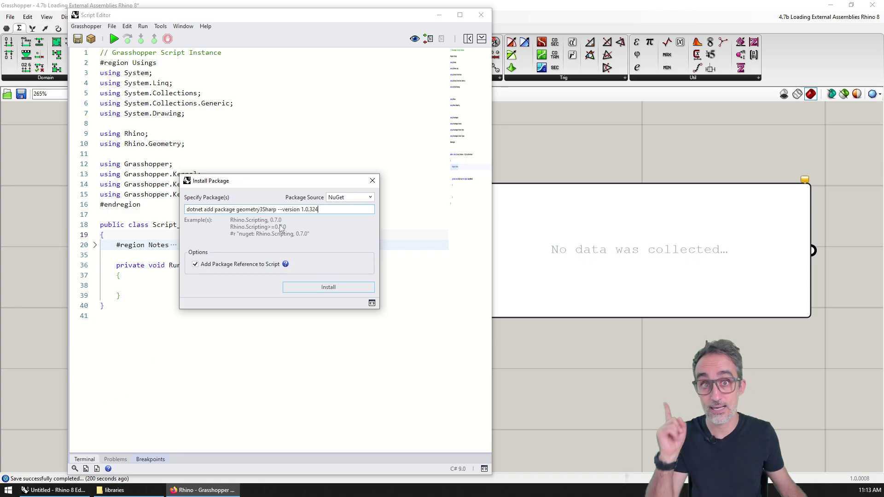
left_click_drag(237, 209, 159, 208)
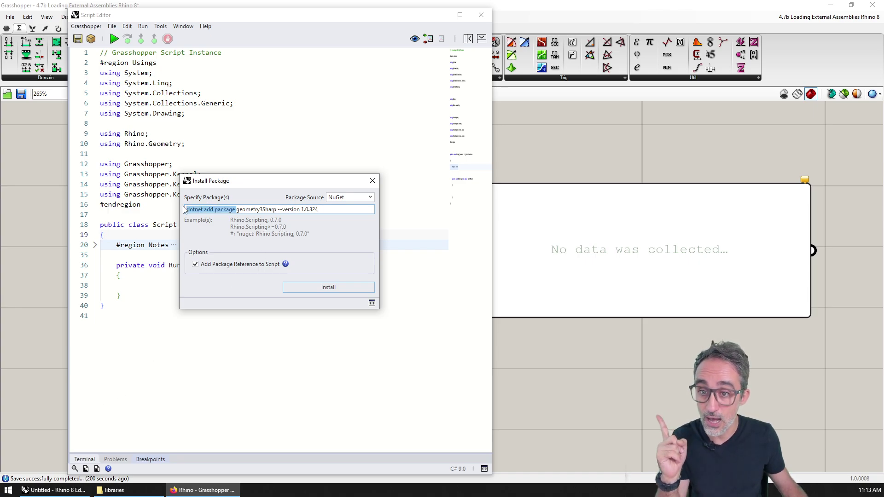
key("BackSpace")
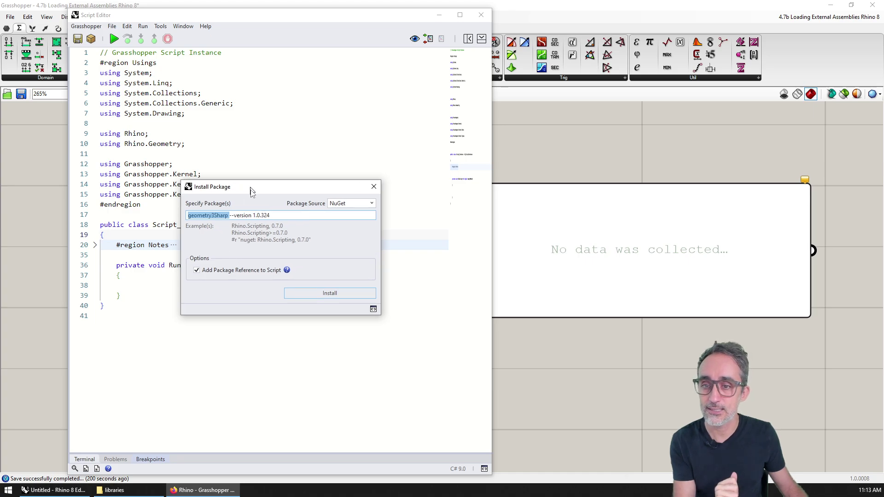
left_click_drag(251, 191, 243, 243)
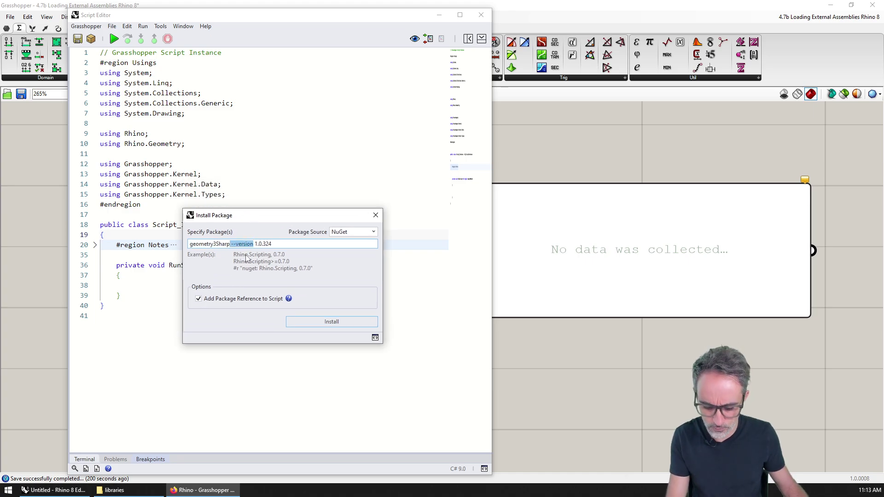
key("BackSpace")
type(",")
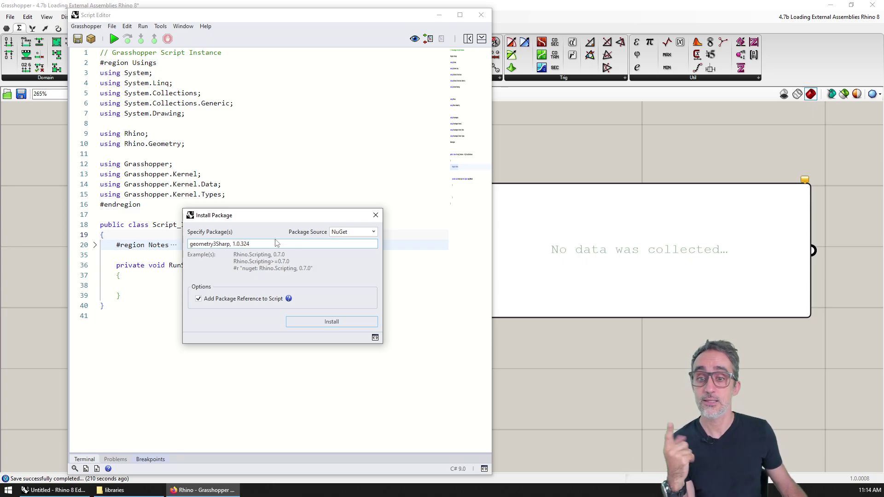
Step: Install the geometry3Sharp 1.0.324 #r reference, review its parts, and add lines after the usings
left_click(316, 320)
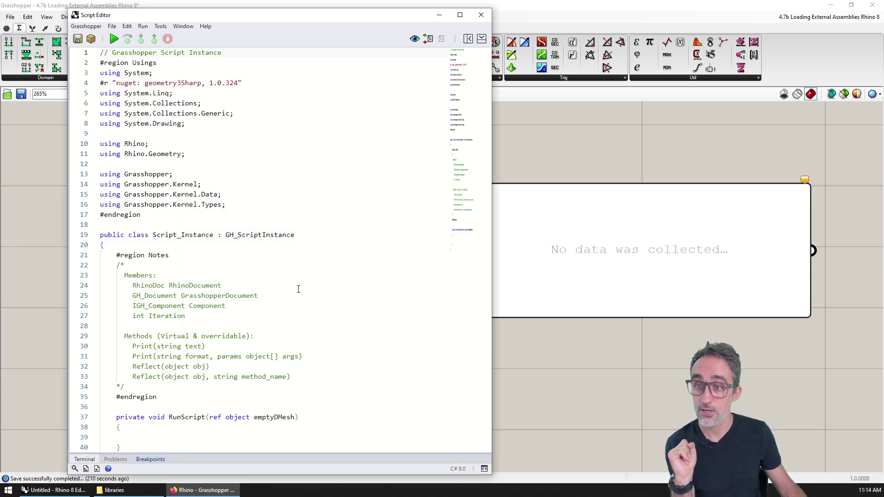
left_click_drag(251, 82, 114, 83)
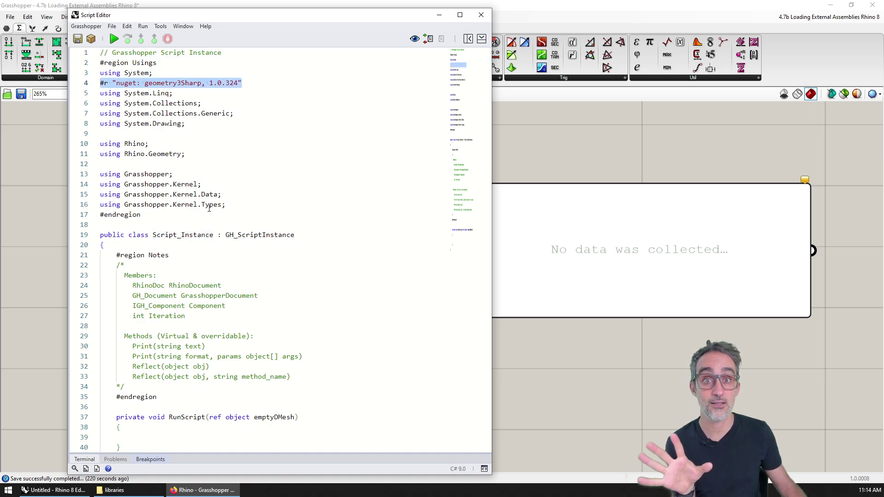
double_click(178, 82)
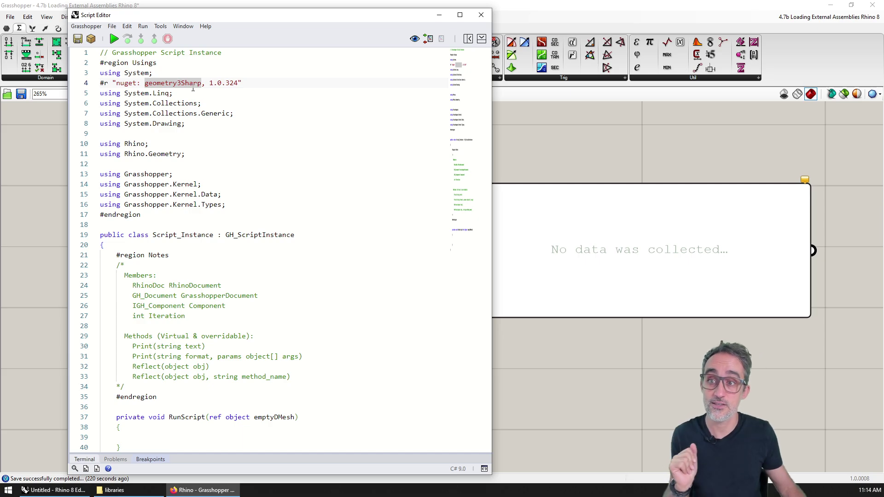
double_click(138, 83)
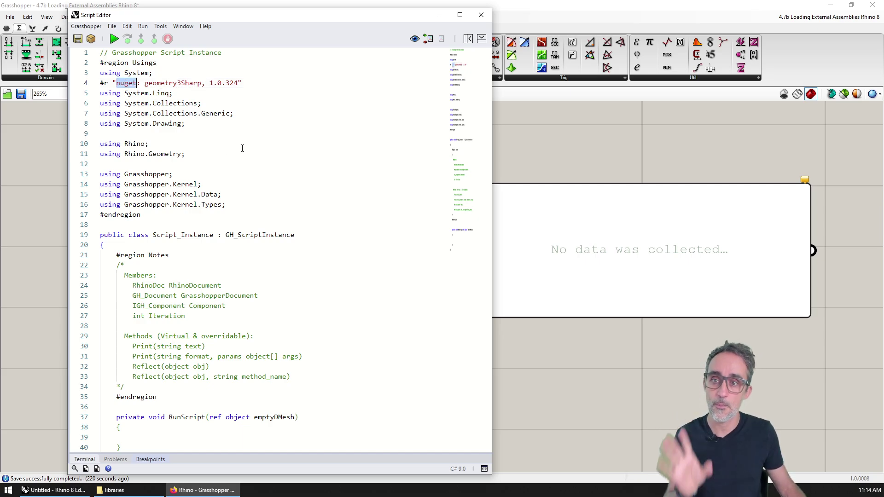
double_click(173, 84)
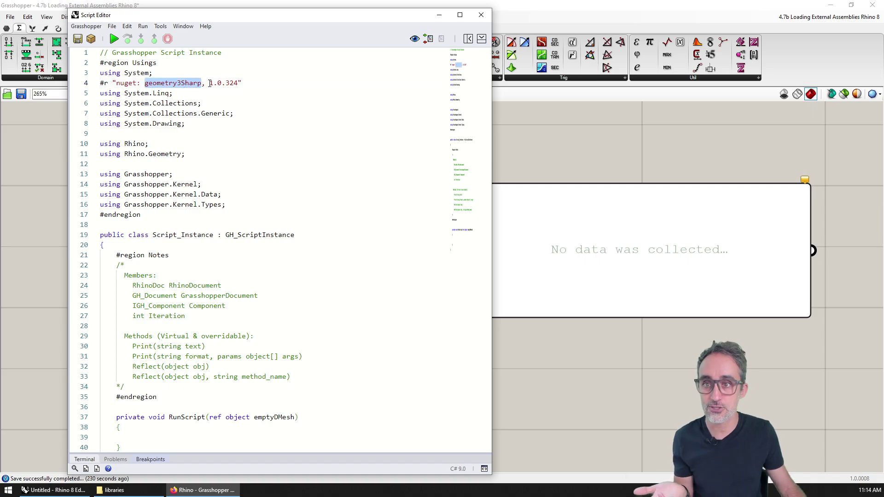
left_click_drag(210, 83, 248, 83)
left_click(256, 201)
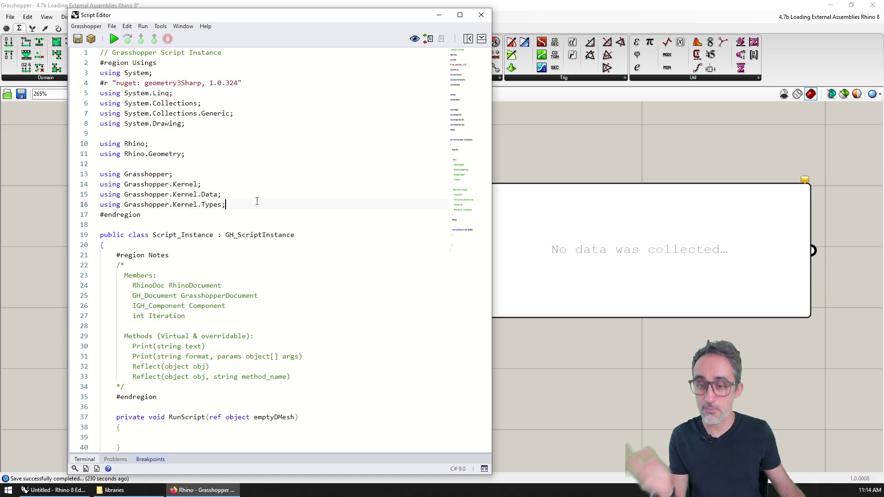
key("Return")
key("Return")
type("us")
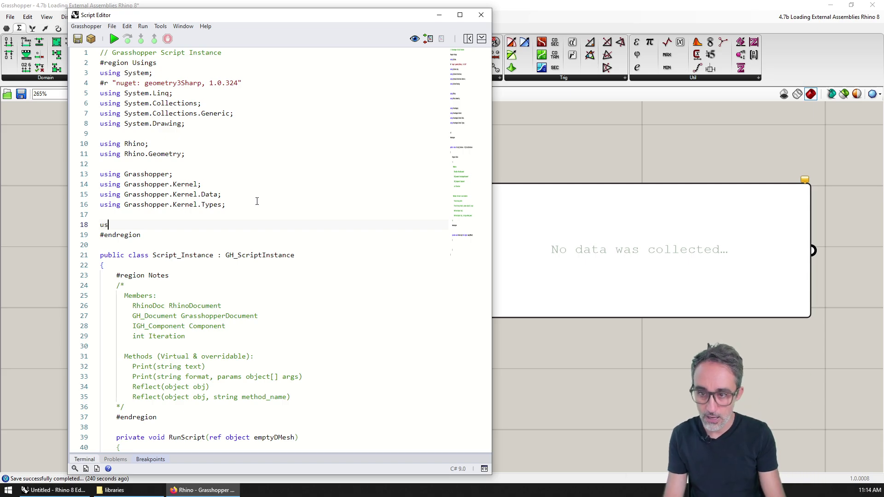
type("ing g3;")
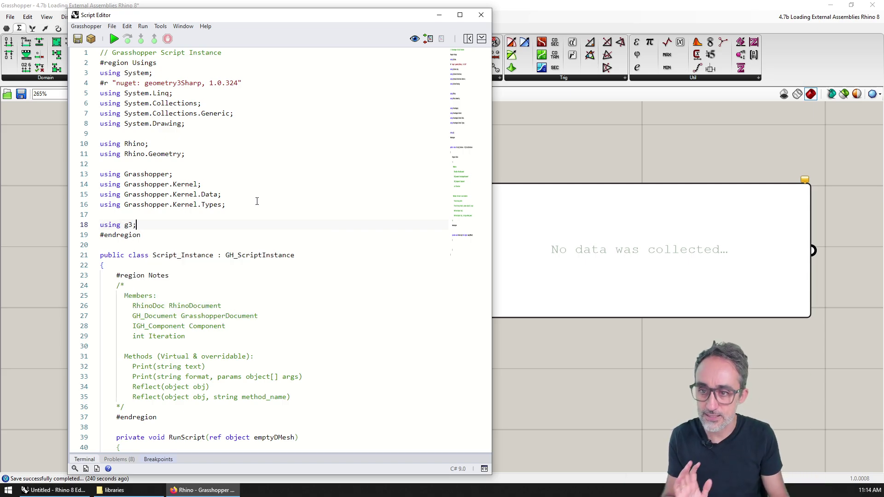
scroll(257, 206, "down", 5)
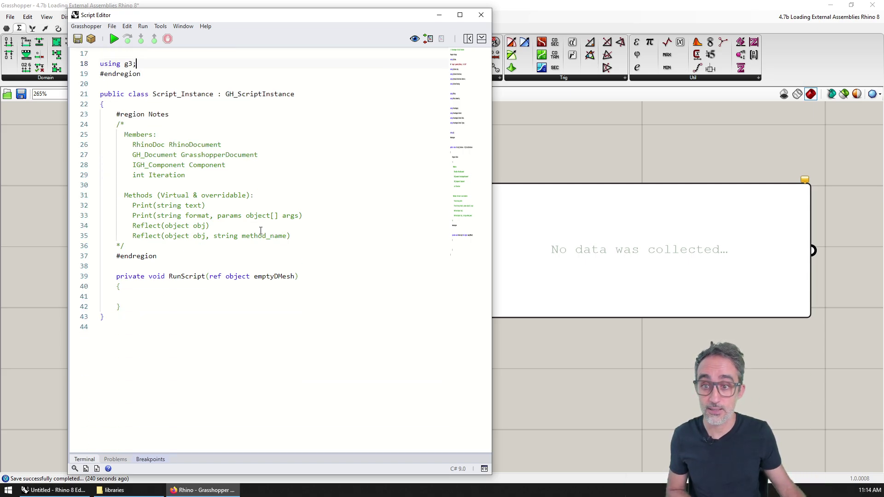
Step: Import g3 and assign 'new DMesh3(true, true, true, true)' to emptyMesh in RunScript
left_click(265, 290)
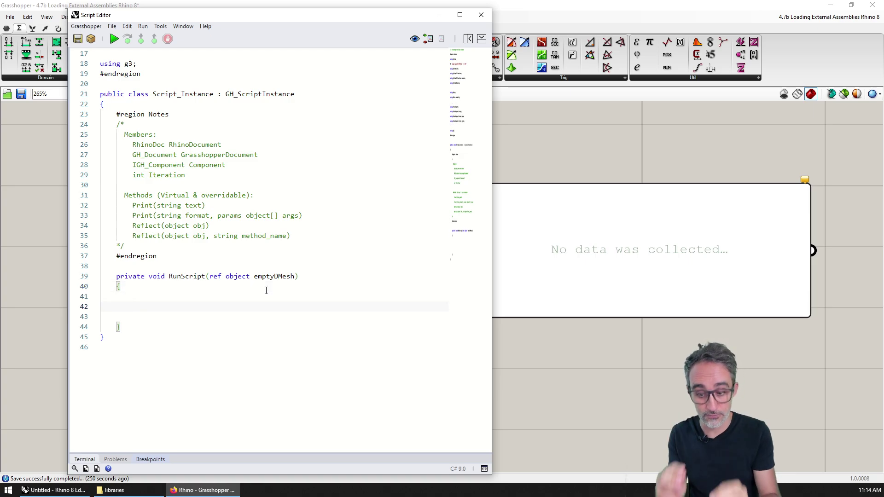
type("DMesh")
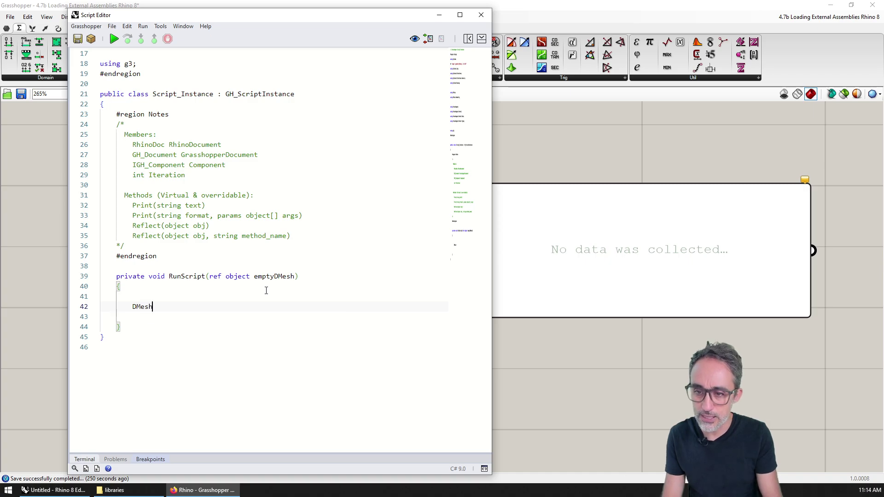
type("3 mesh = ")
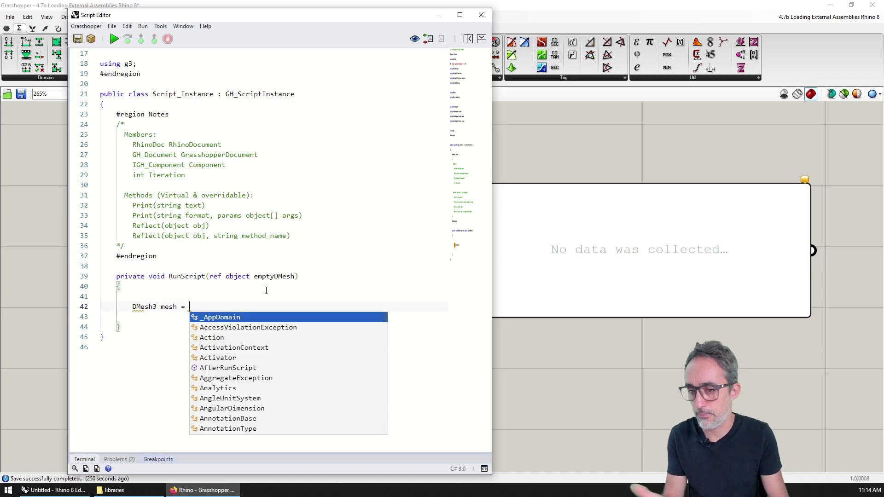
type("new DM")
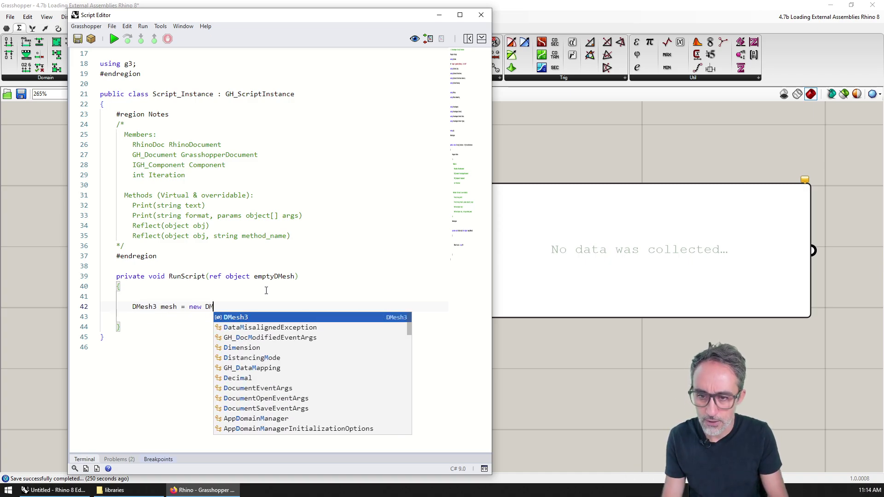
type("esh3(tru")
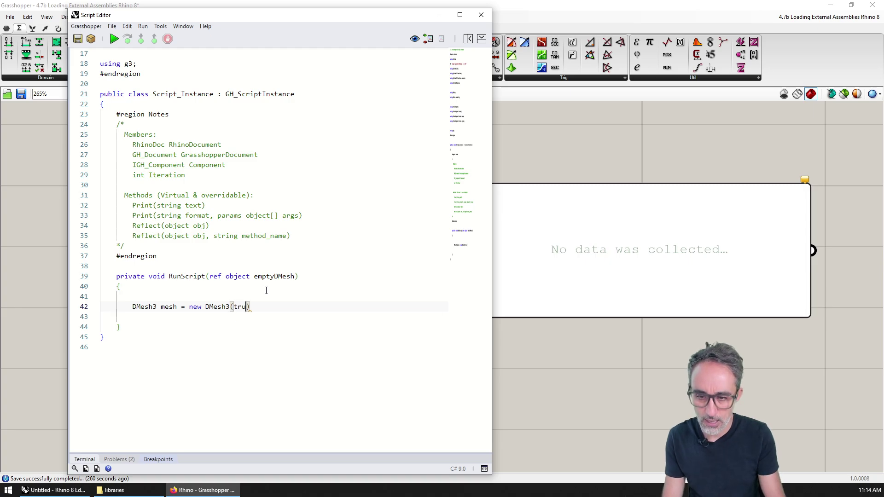
type("e, true, true, true")
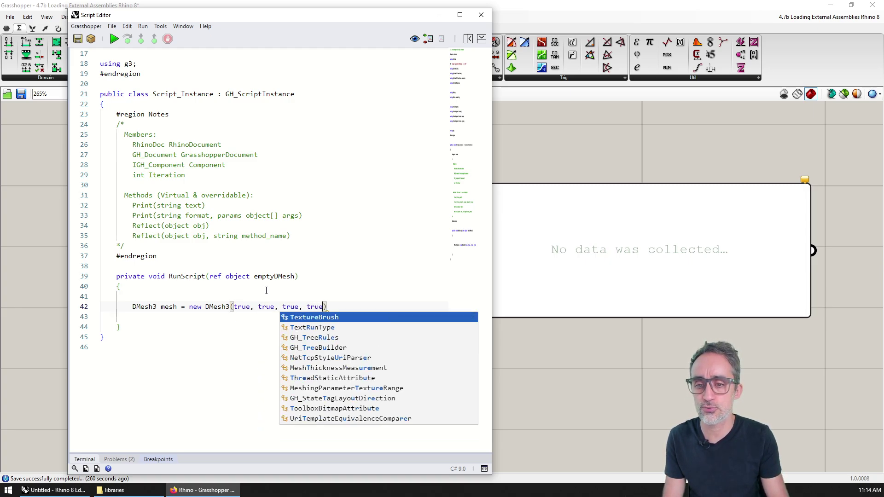
type(";")
key("Left")
key("Left")
key("ctrl+shift+Left")
type("tr")
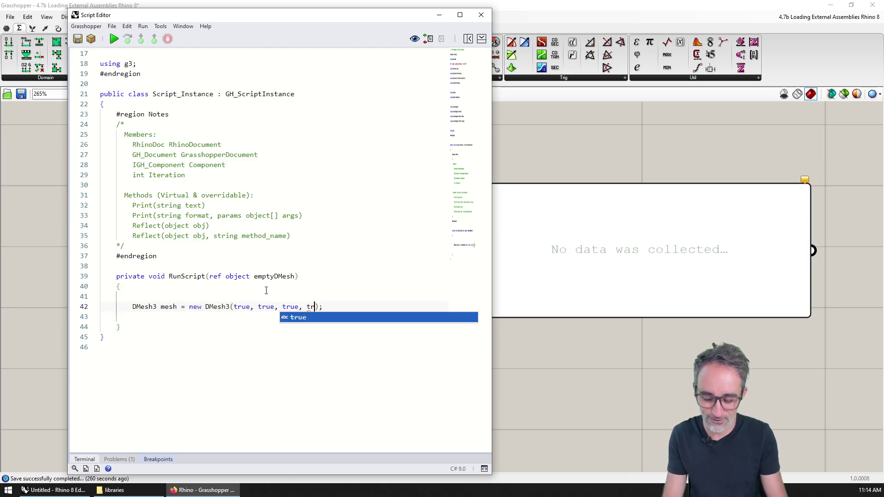
type("ue")
key("End")
key("Return")
key("Return")
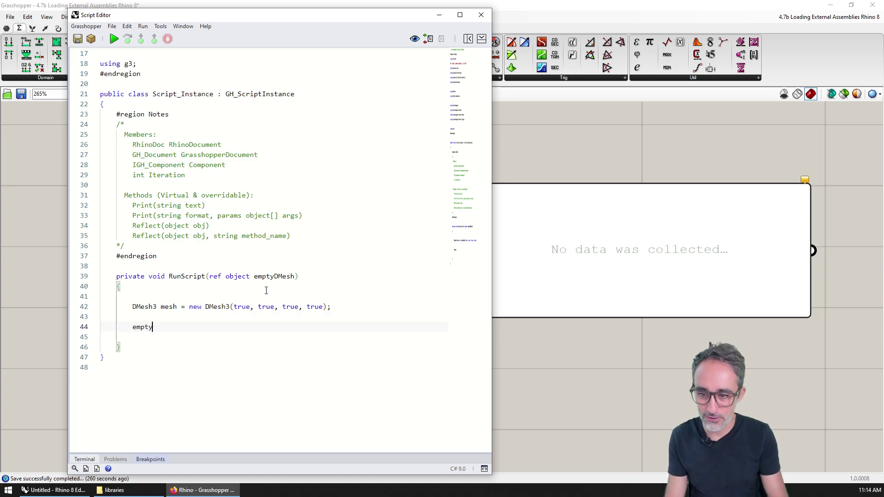
type("Mesh = mesh;")
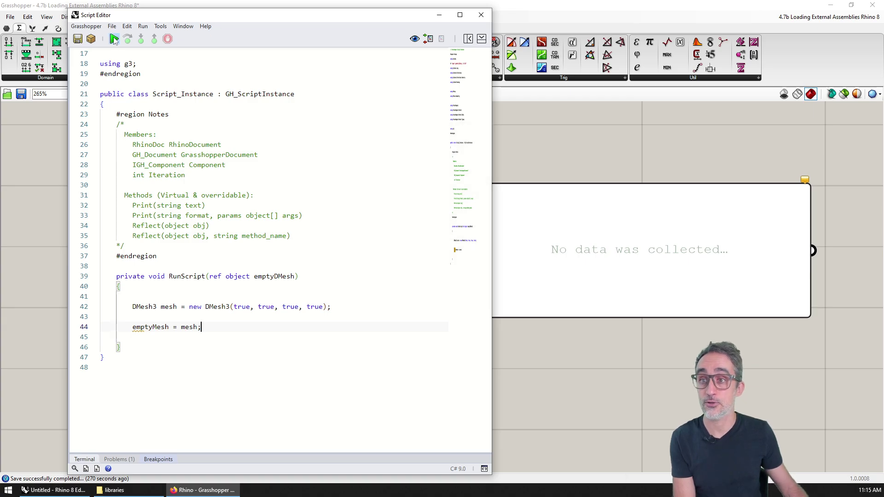
scroll(639, 237, "down", 2)
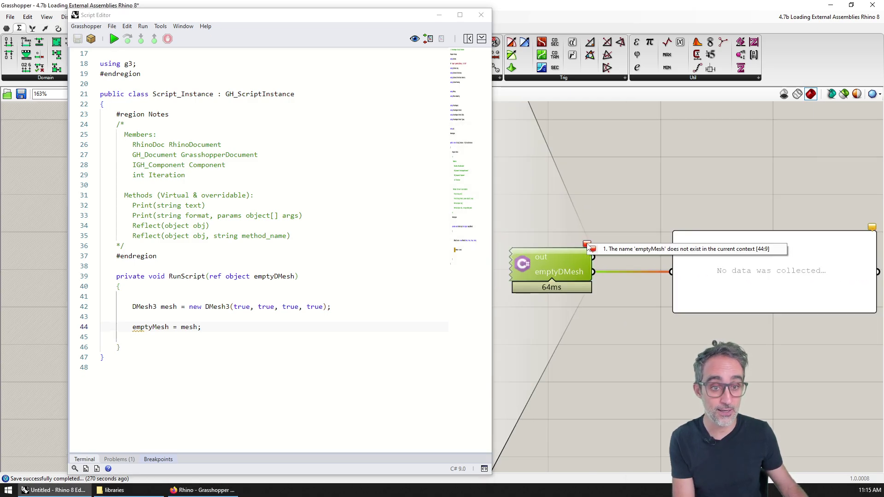
mouse_move(587, 244)
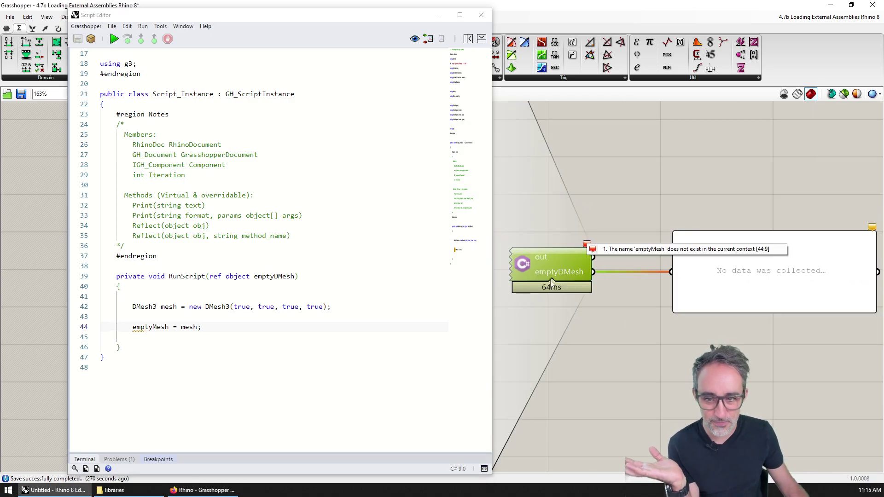
Step: Rename the output to emptyDMesh, rerun the script, close the editor, and recentre the canvas
left_click(152, 328)
type("D")
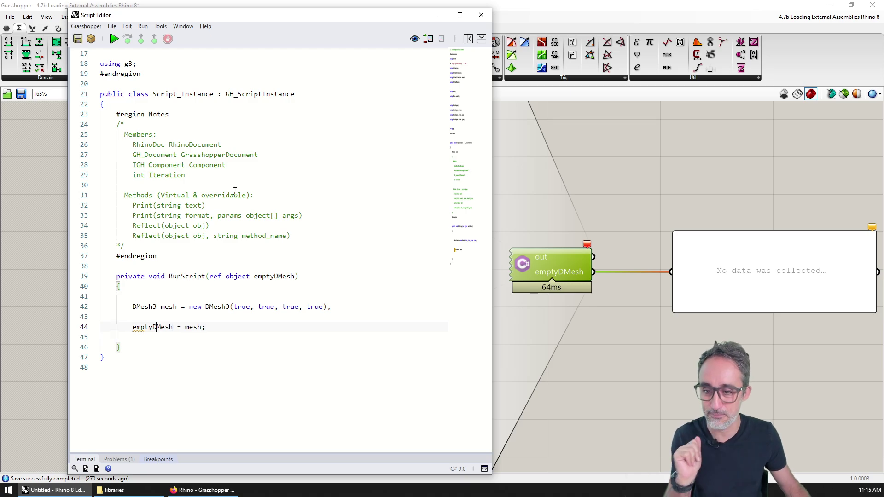
key("ctrl+s")
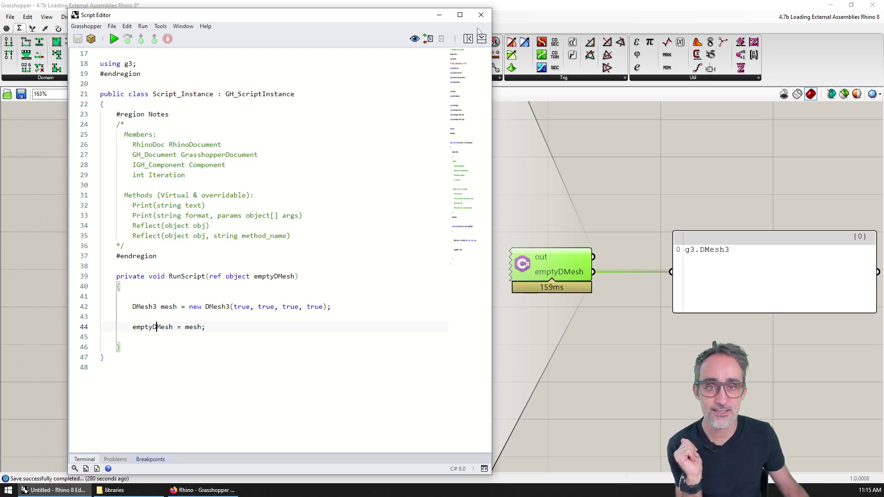
left_click(481, 14)
right_click_drag(595, 185, 301, 169)
scroll(180, 274, "up", 3)
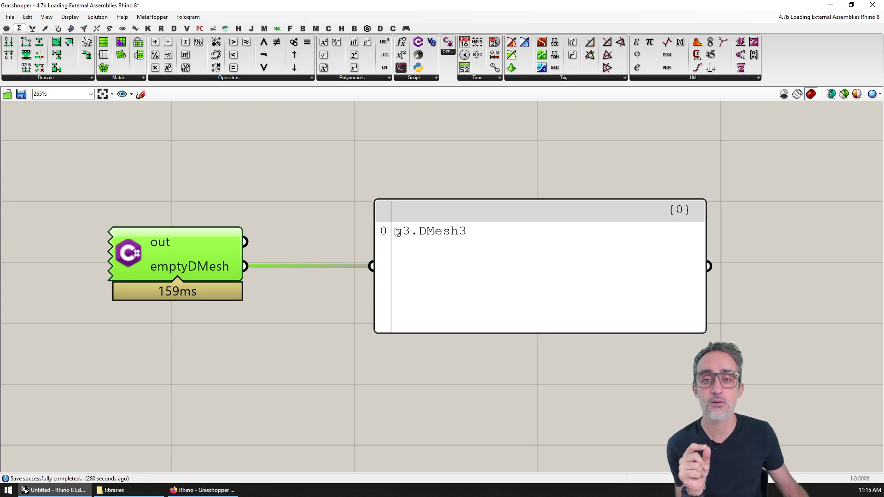
scroll(399, 232, "down", 3)
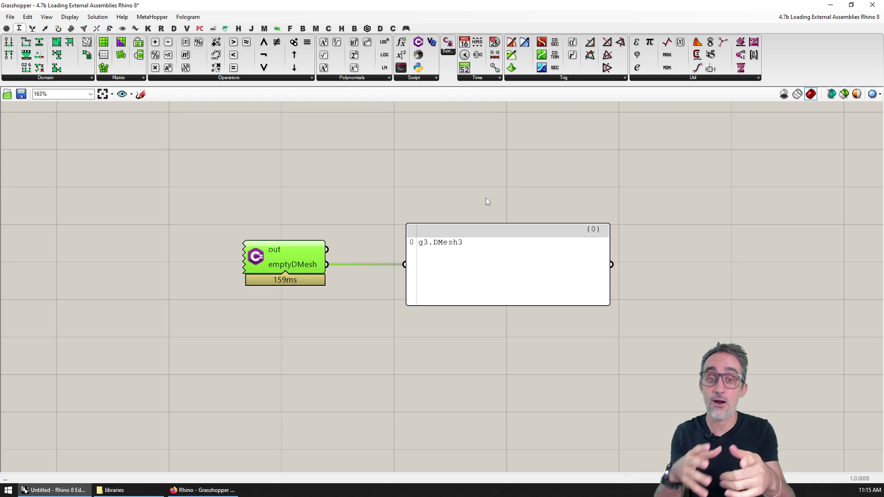
scroll(486, 201, "up", 3)
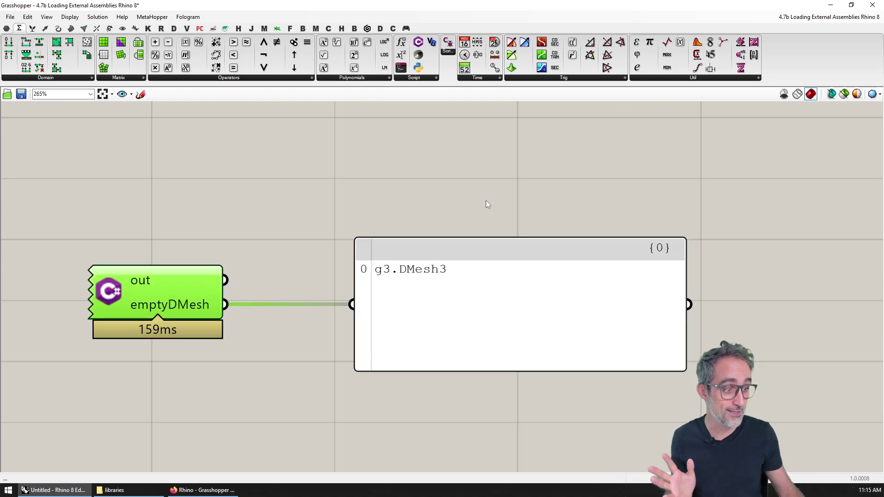
right_click_drag(486, 203, 516, 232)
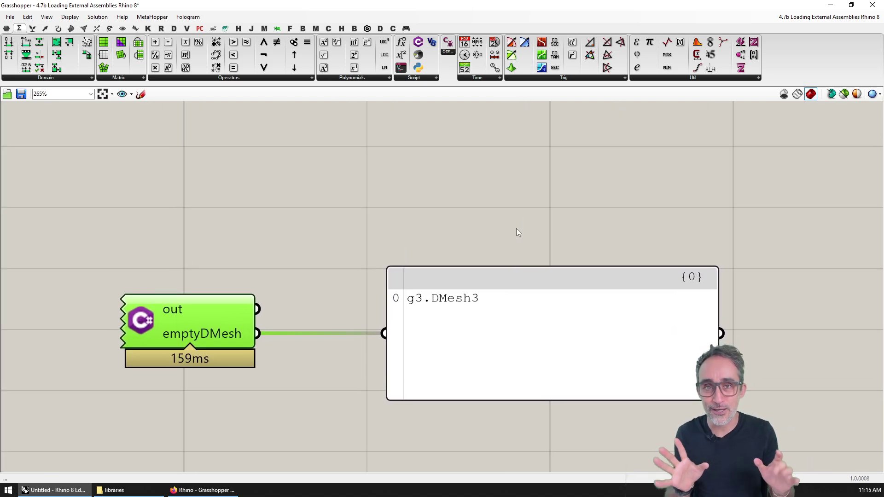